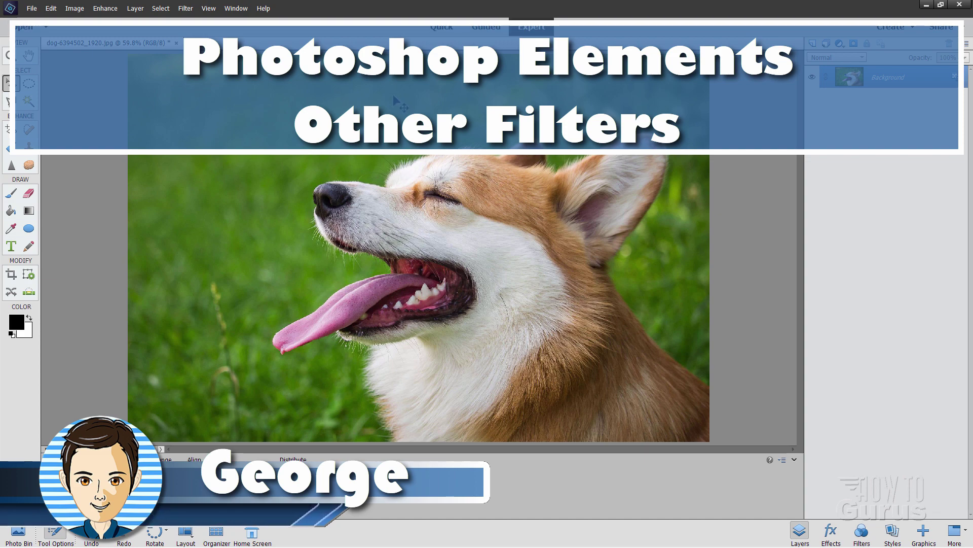
Show the Filter > Other submenu with Custom, High Pass, Maximum, Minimum and Offset.
{"action": "left_click", "coordinate": [187, 9]}
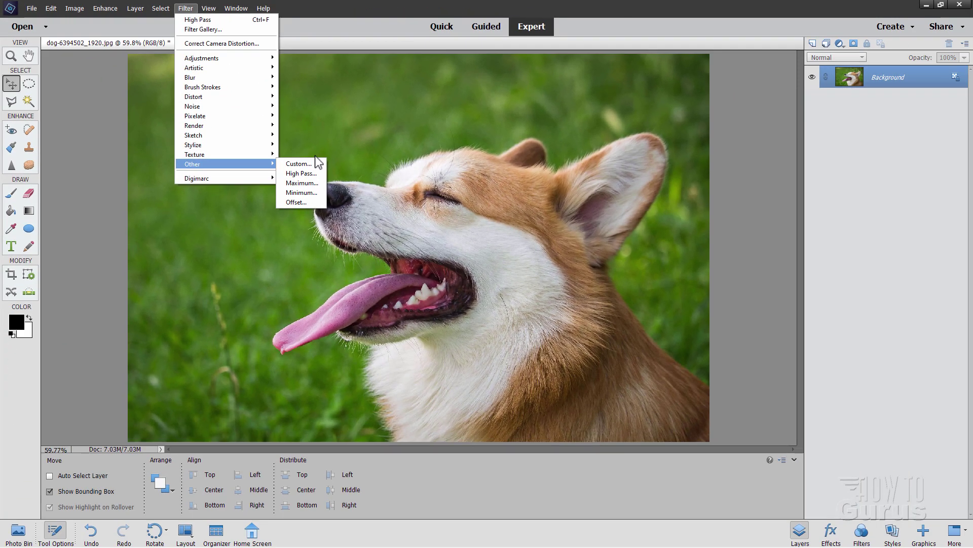
{"action": "left_click", "coordinate": [767, 198]}
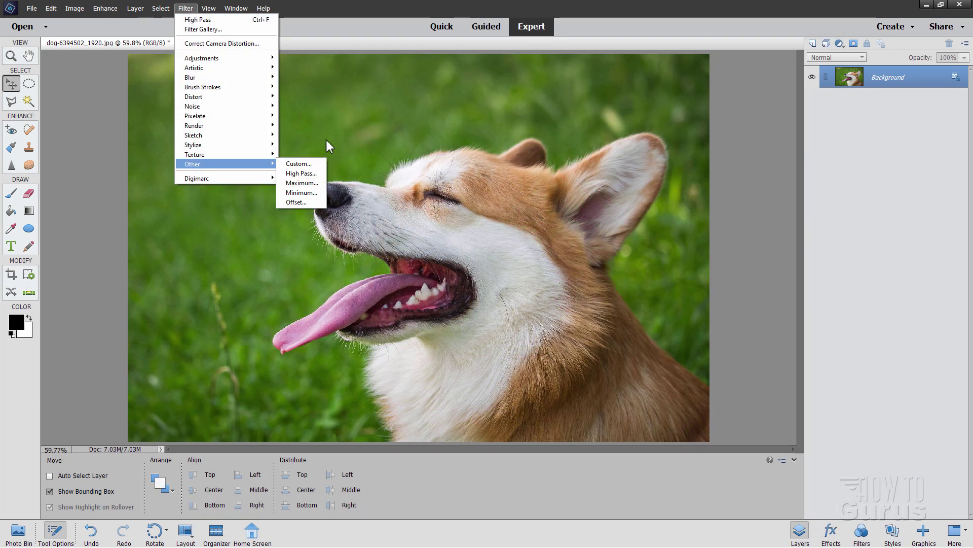
Open the Custom filter, move its dialog off the dog, and toggle Preview to compare.
{"action": "left_click", "coordinate": [300, 163]}
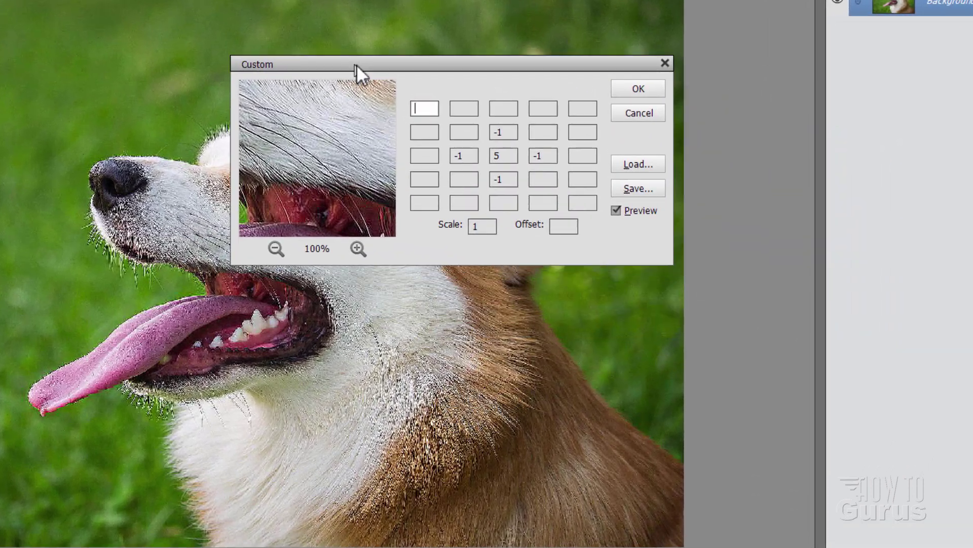
{"action": "left_click_drag", "start_coordinate": [358, 65], "coordinate": [366, 67]}
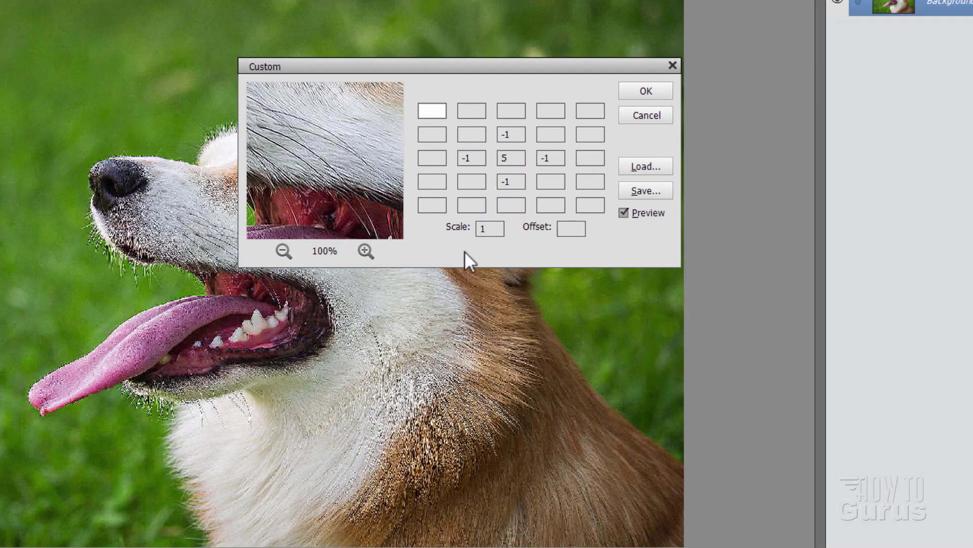
{"action": "left_click_drag", "start_coordinate": [541, 62], "coordinate": [615, 112]}
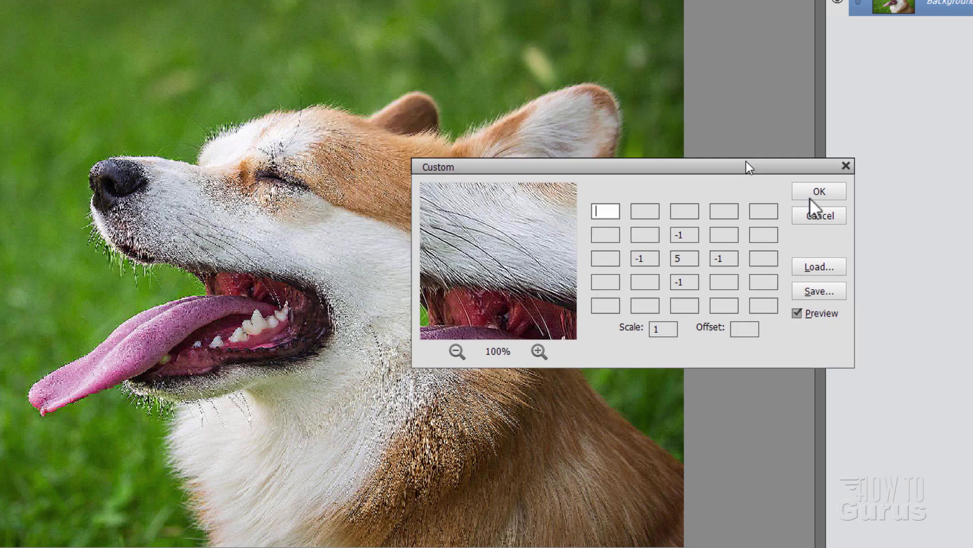
{"action": "left_click_drag", "start_coordinate": [661, 115], "coordinate": [866, 213]}
{"action": "left_click", "coordinate": [904, 360]}
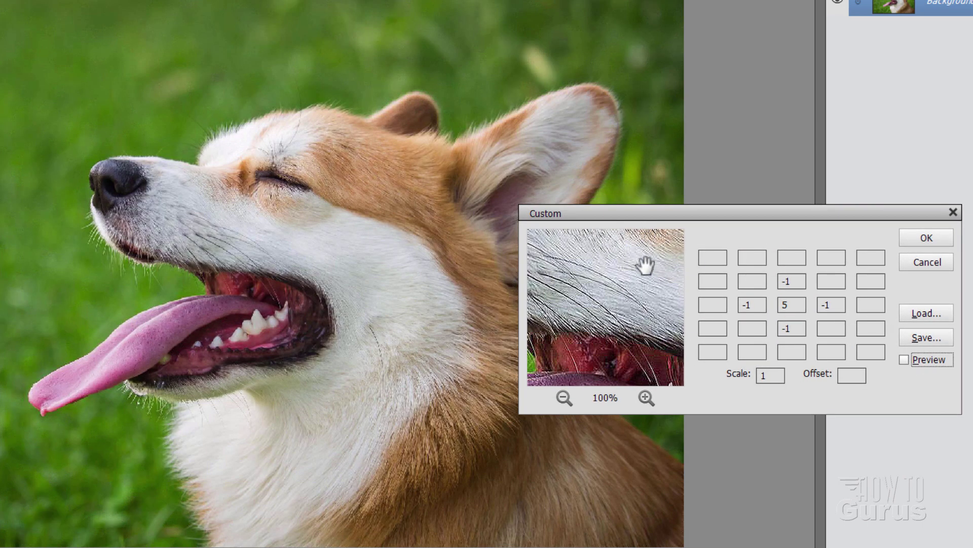
{"action": "left_click_drag", "start_coordinate": [636, 337], "coordinate": [606, 316]}
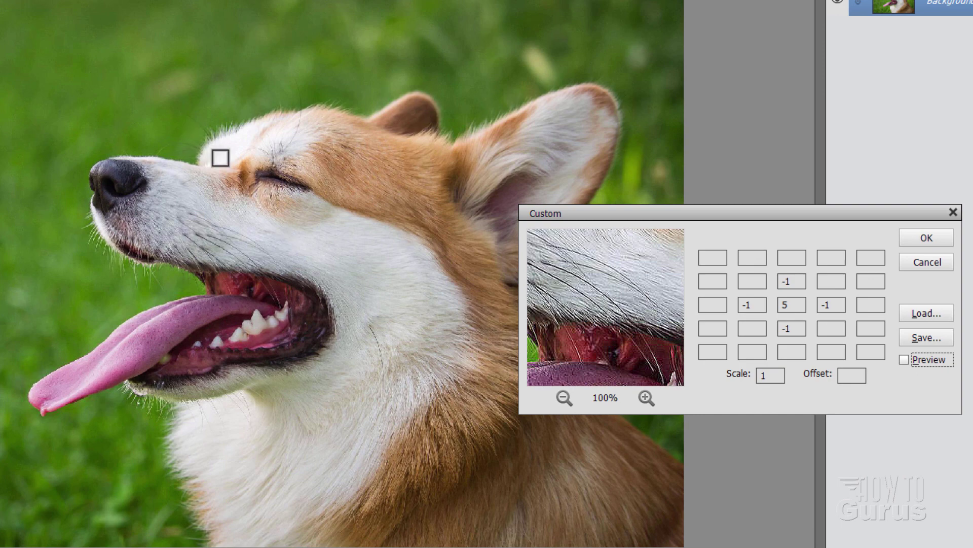
{"action": "left_click", "coordinate": [904, 359]}
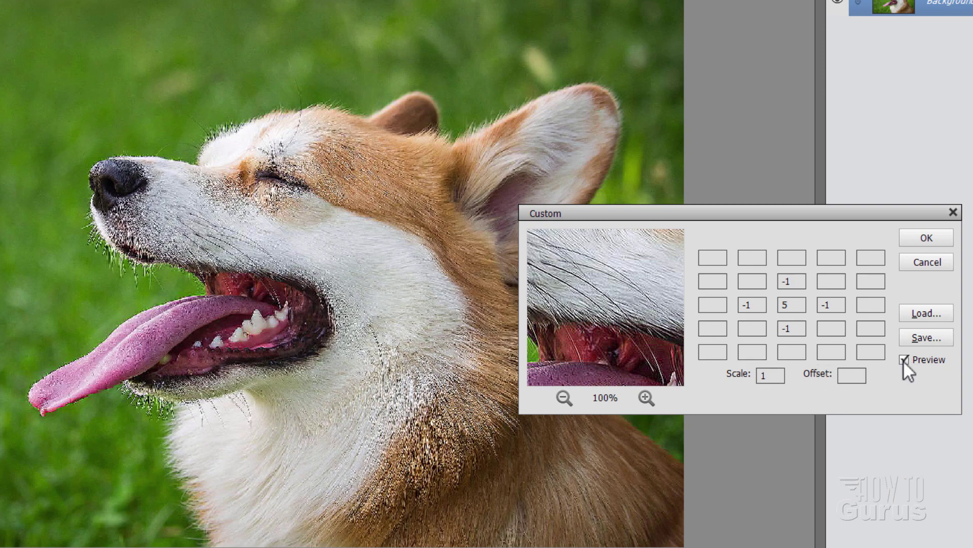
{"action": "left_click", "coordinate": [904, 360]}
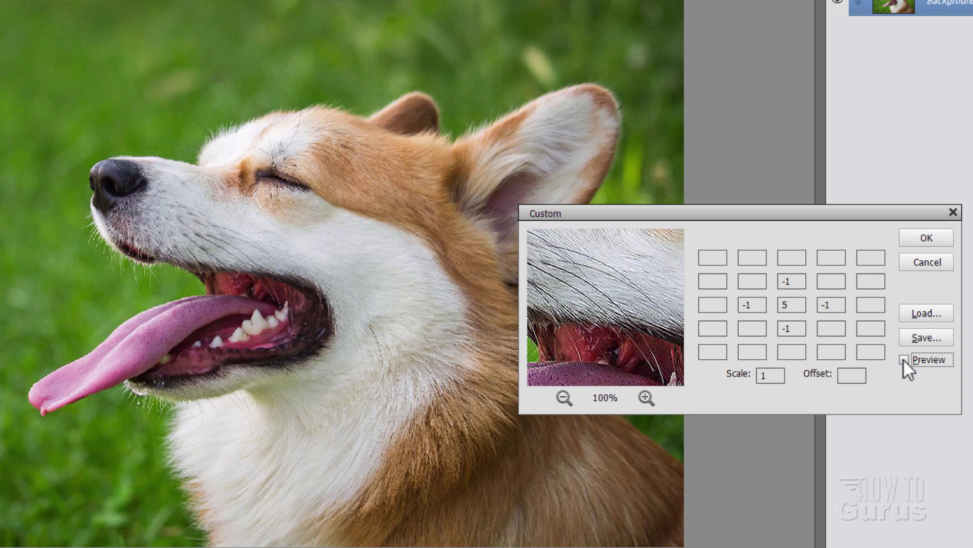
{"action": "mouse_move", "coordinate": [755, 214]}
{"action": "left_mouse_down"}
{"action": "mouse_move", "coordinate": [531, 150]}
{"action": "mouse_move", "coordinate": [748, 327]}
{"action": "left_mouse_up"}
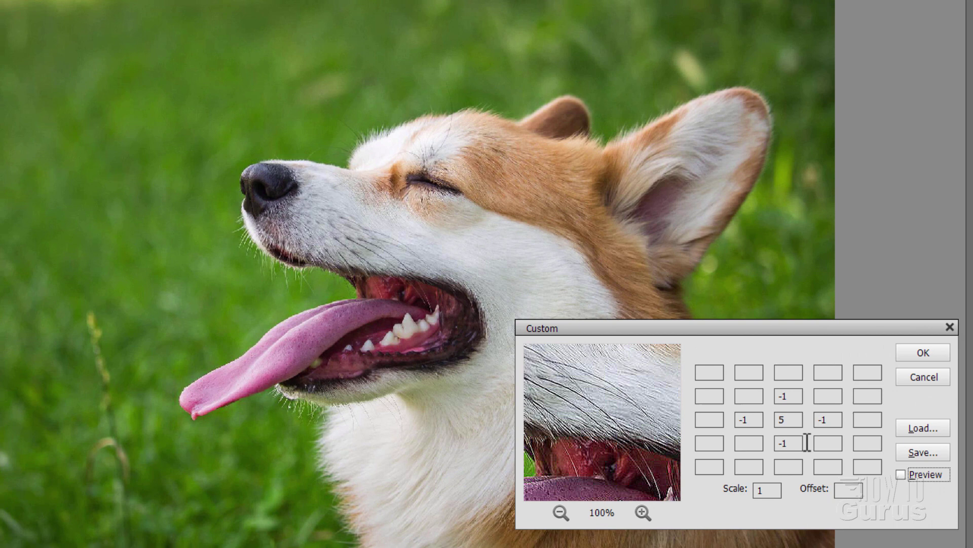
Go over the kernel: centre 5, four -1 neighbours, and empty outer cells.
{"action": "double_click", "coordinate": [790, 419]}
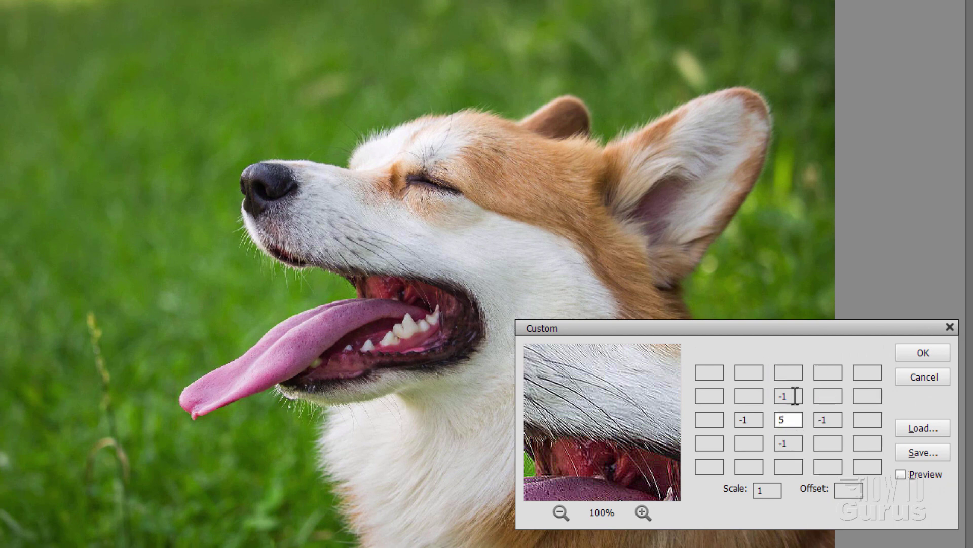
{"action": "left_click", "coordinate": [791, 397]}
{"action": "left_click", "coordinate": [794, 419]}
{"action": "left_click", "coordinate": [794, 395]}
{"action": "left_click", "coordinate": [759, 418]}
{"action": "left_click", "coordinate": [791, 441]}
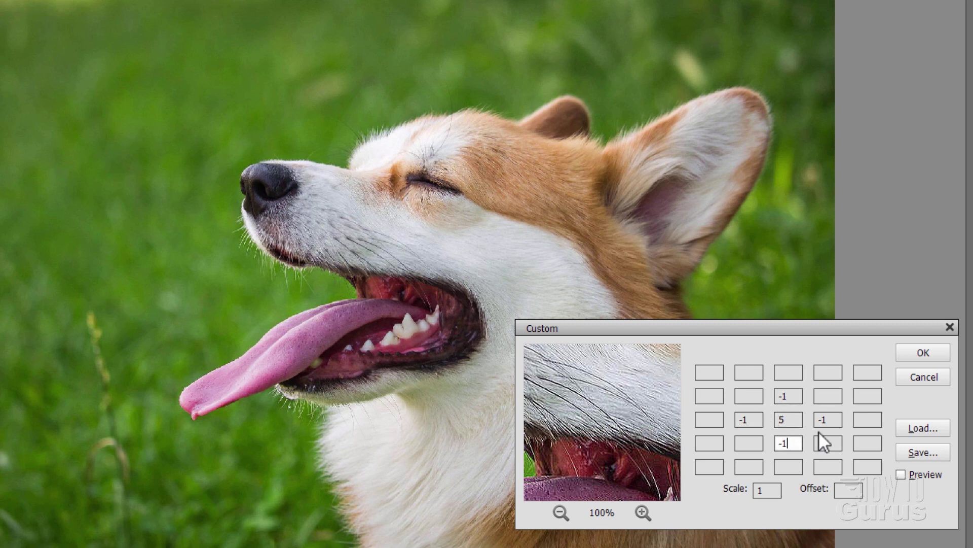
{"action": "left_click", "coordinate": [823, 420]}
{"action": "left_click", "coordinate": [793, 418]}
{"action": "left_click", "coordinate": [788, 373]}
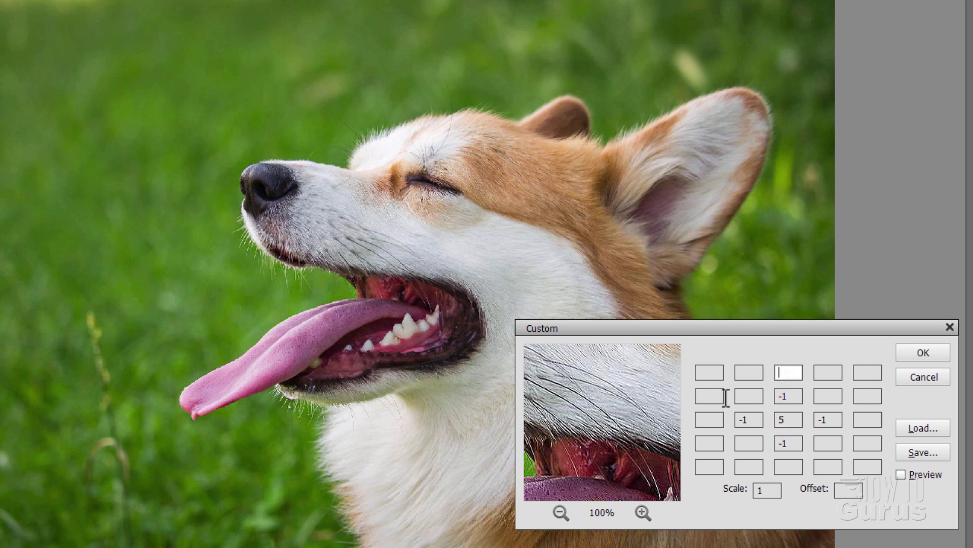
{"action": "left_click", "coordinate": [719, 396]}
{"action": "left_click", "coordinate": [757, 445]}
{"action": "left_click", "coordinate": [794, 421]}
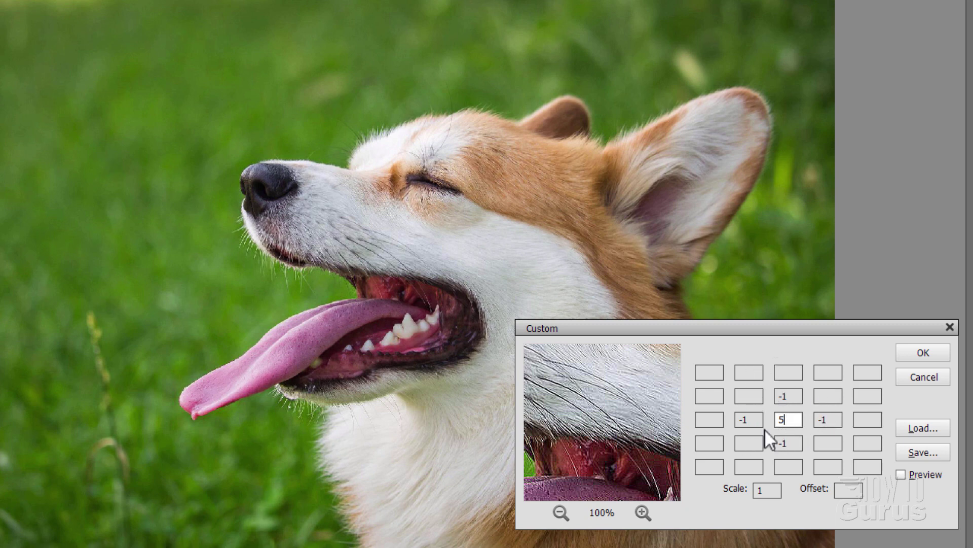
{"action": "double_click", "coordinate": [802, 421]}
{"action": "type", "text": "7"}
With Preview on, try 1 above and below and -3 either side of the centre.
{"action": "left_click", "coordinate": [900, 475]}
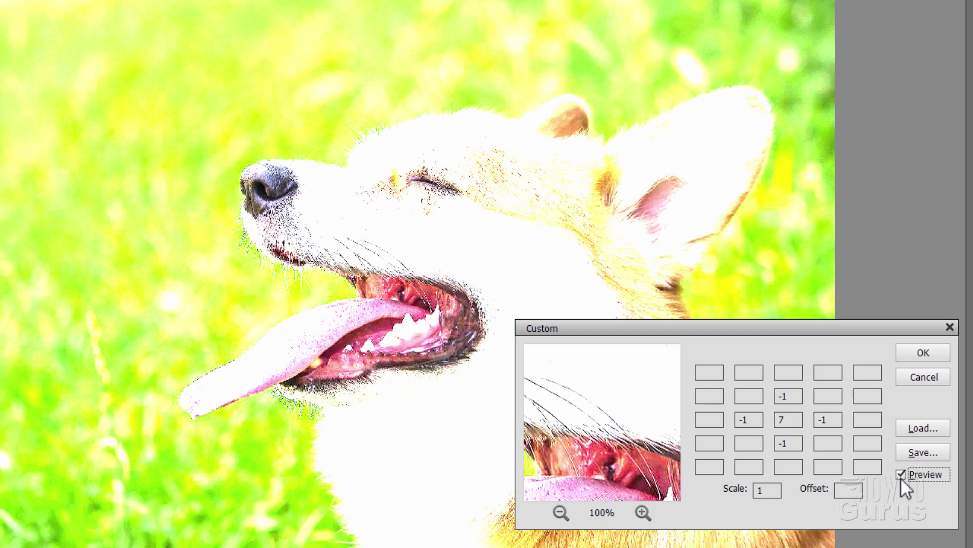
{"action": "left_click", "coordinate": [800, 420]}
{"action": "left_click_drag", "start_coordinate": [800, 420], "coordinate": [779, 423]}
{"action": "type", "text": "5"}
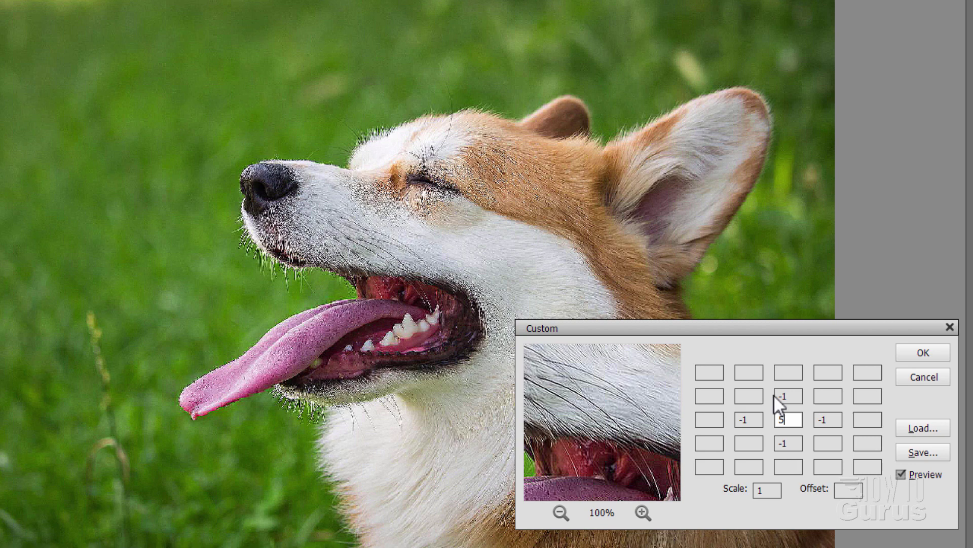
{"action": "key", "text": "Tab"}
{"action": "type", "text": "-1"}
{"action": "left_click_drag", "start_coordinate": [794, 396], "coordinate": [775, 395]}
{"action": "type", "text": "1"}
{"action": "left_click_drag", "start_coordinate": [793, 445], "coordinate": [770, 440]}
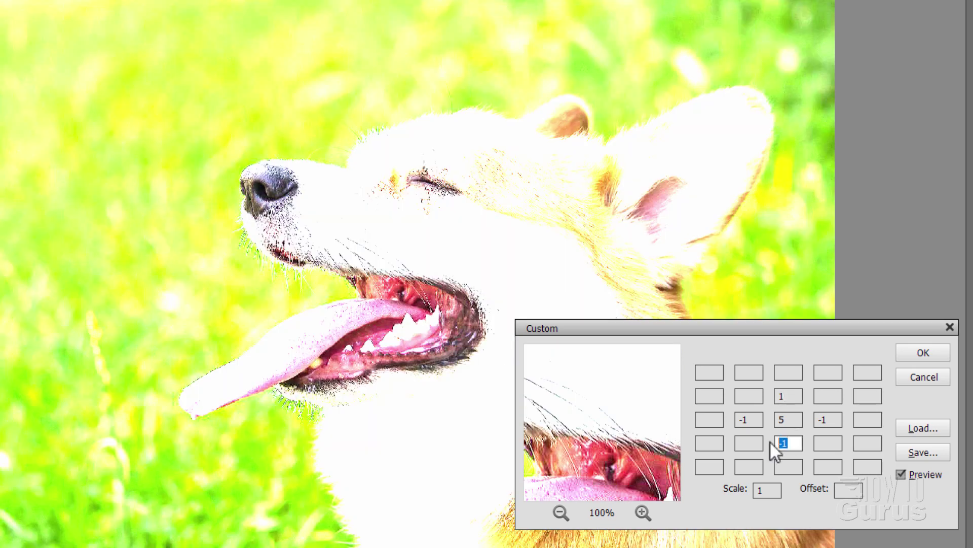
{"action": "type", "text": "1"}
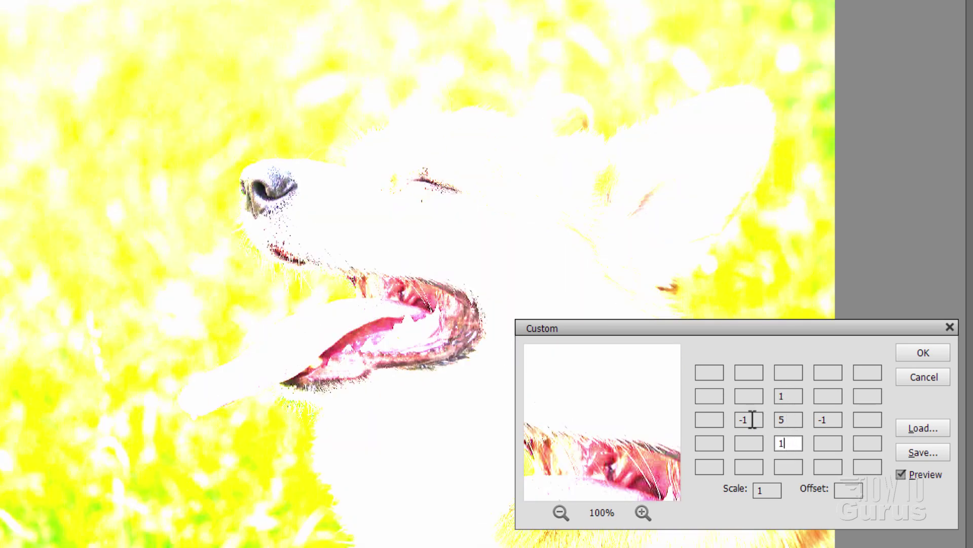
{"action": "left_click_drag", "start_coordinate": [749, 419], "coordinate": [734, 420]}
{"action": "type", "text": "3"}
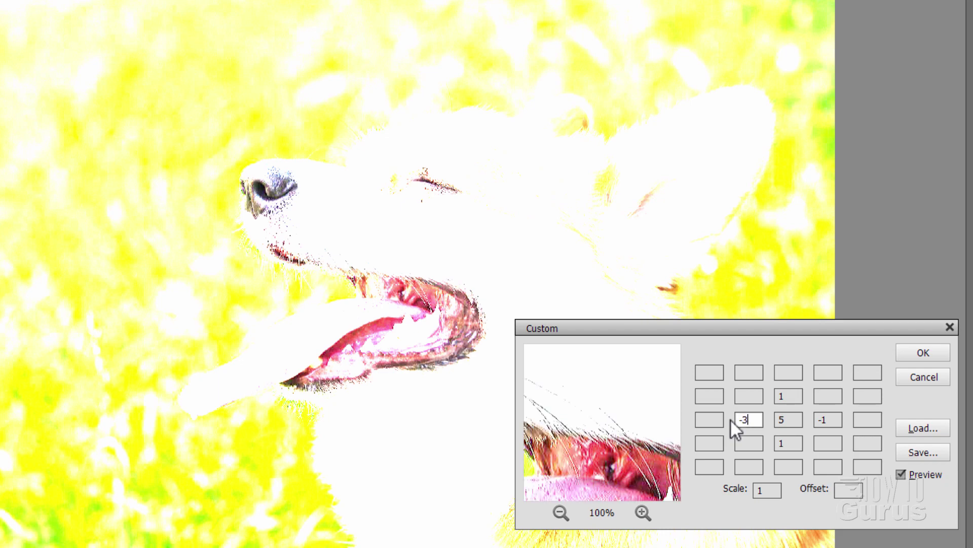
{"action": "left_click_drag", "start_coordinate": [832, 416], "coordinate": [803, 417]}
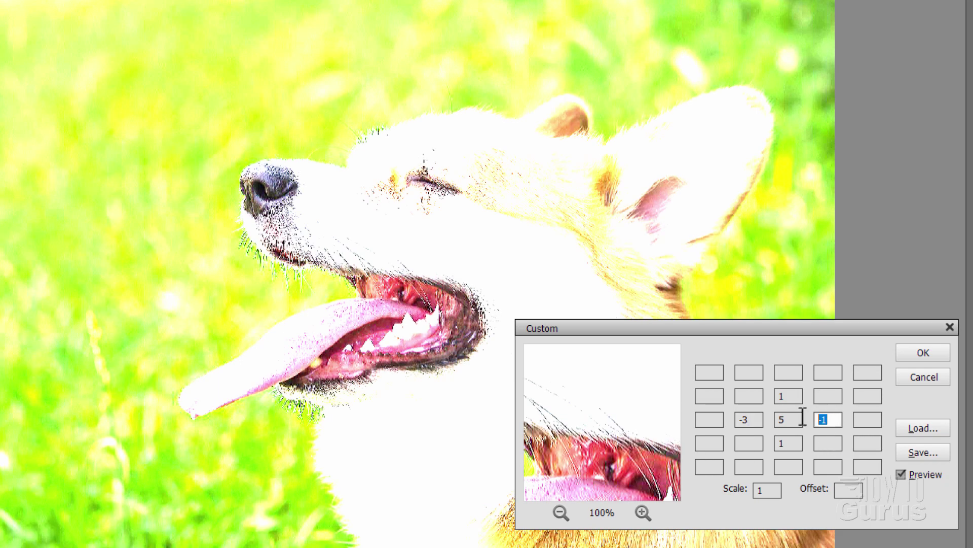
{"action": "type", "text": "-3"}
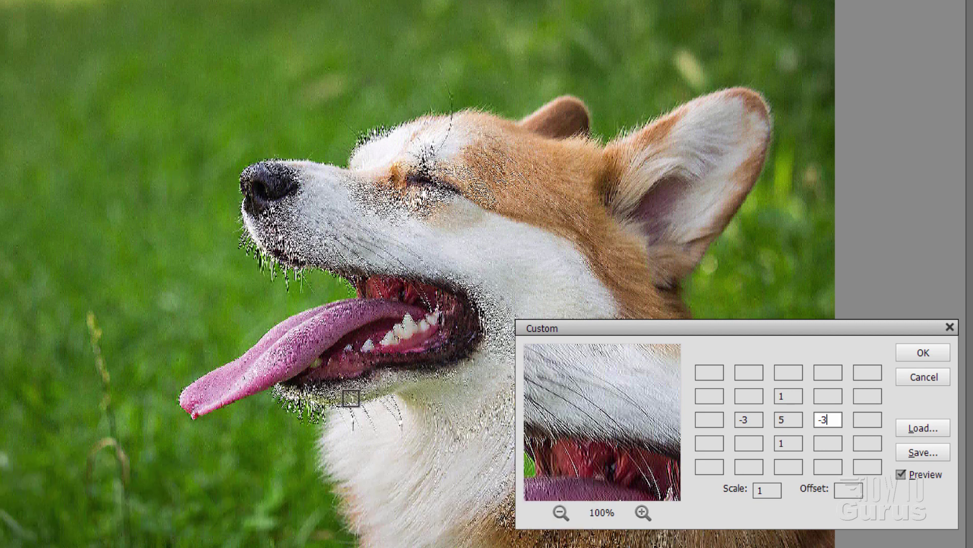
{"action": "left_click_drag", "start_coordinate": [763, 328], "coordinate": [736, 327]}
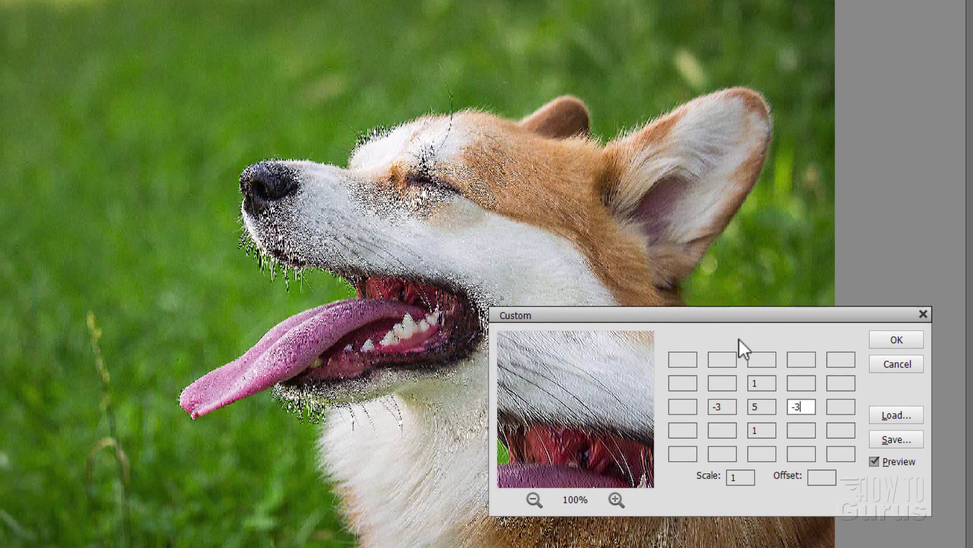
{"action": "left_click", "coordinate": [769, 407]}
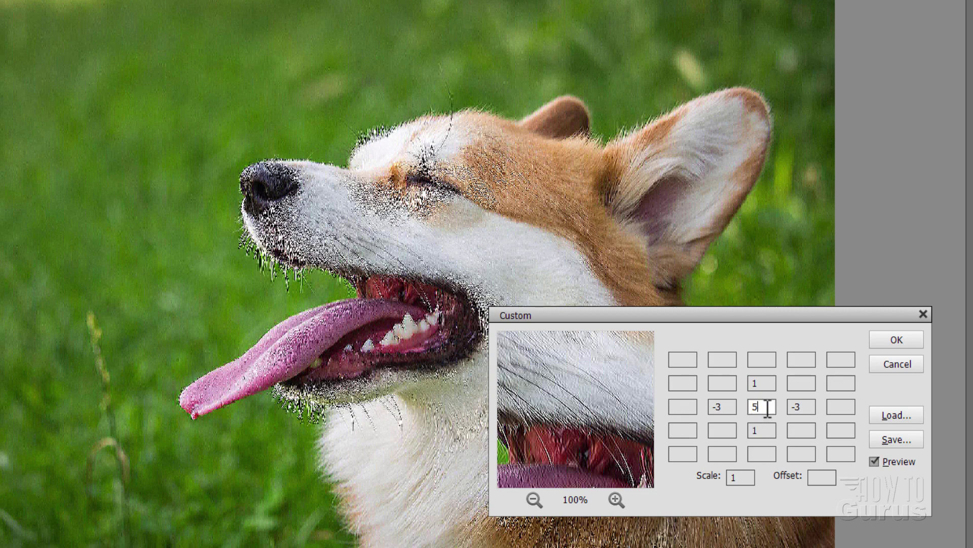
Select the centre kernel value 5 before restoring the -1 neighbours.
{"action": "double_click", "coordinate": [768, 409]}
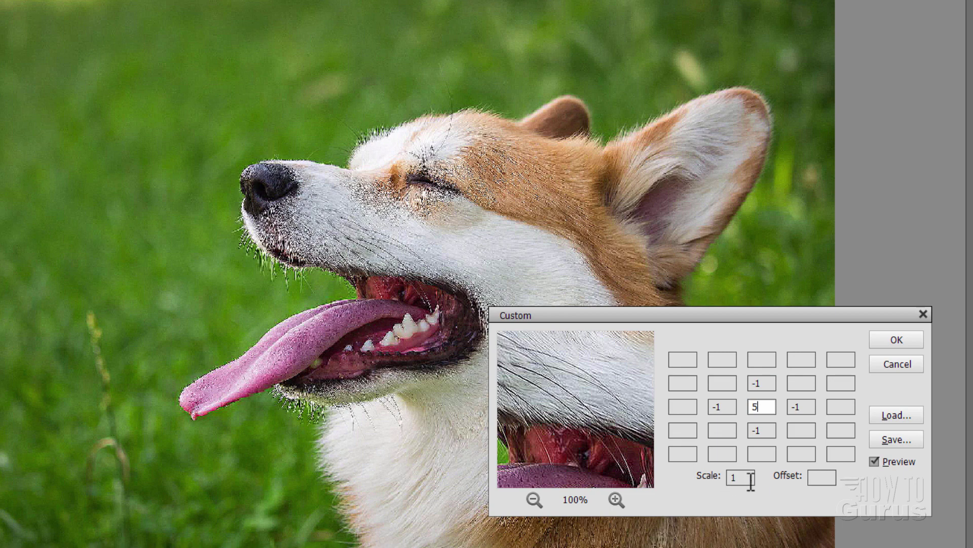
{"action": "left_click", "coordinate": [712, 488]}
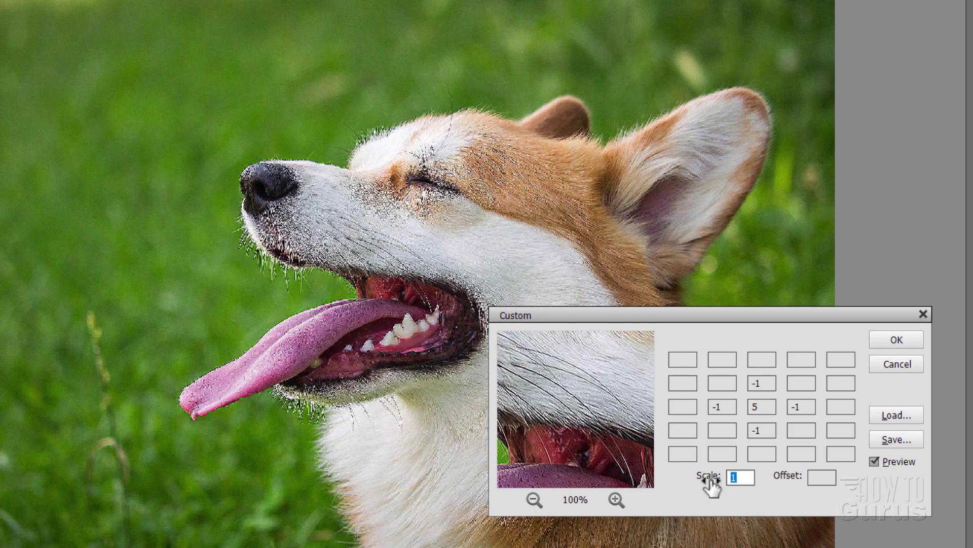
{"action": "type", "text": "101"}
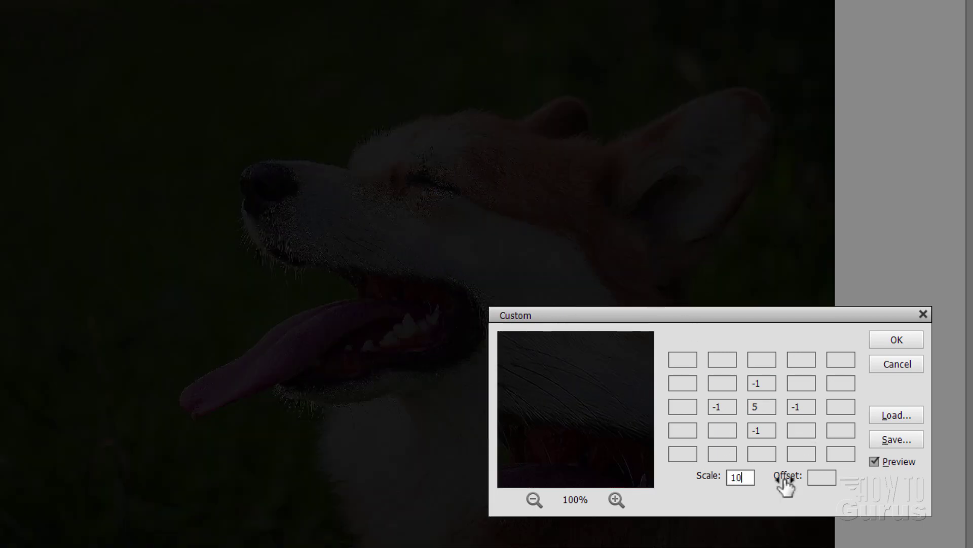
{"action": "key", "text": "BackSpace"}
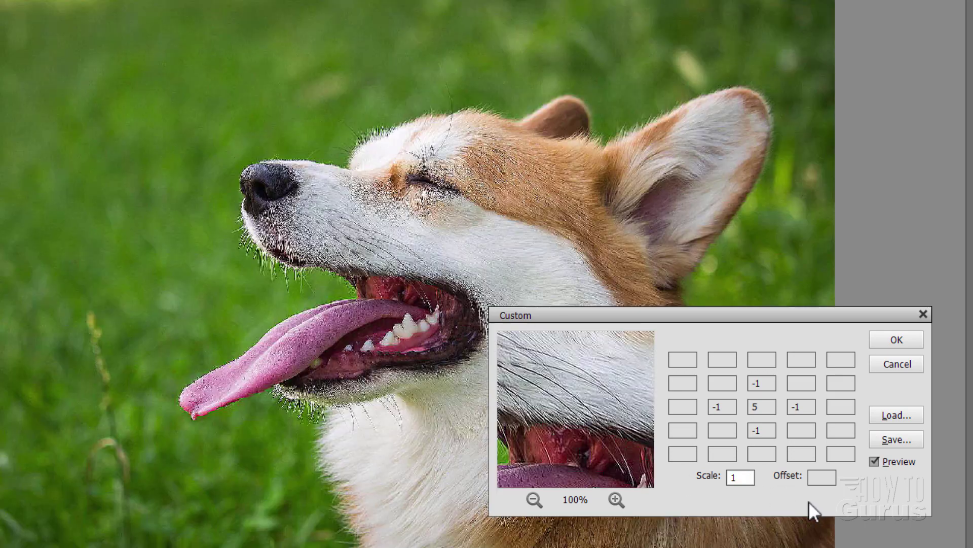
{"action": "left_click", "coordinate": [826, 476]}
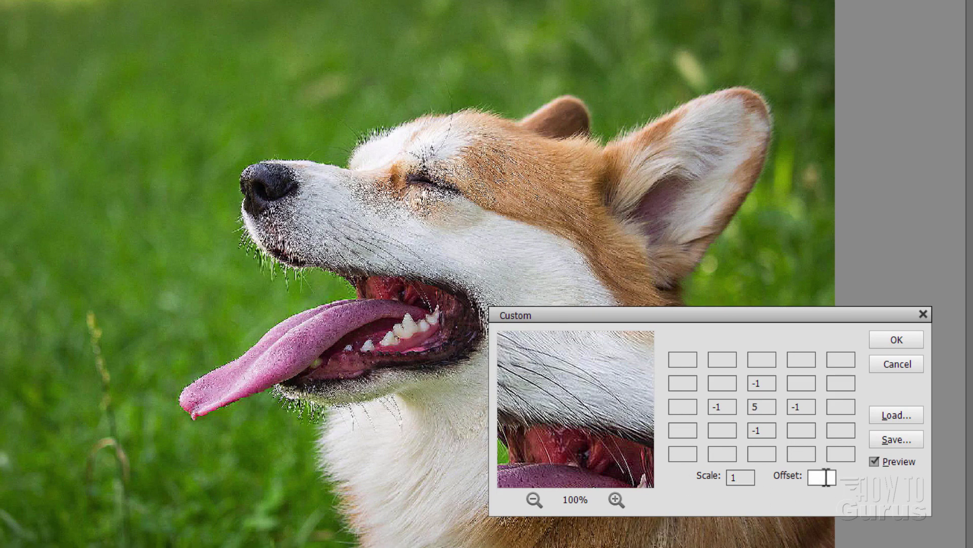
{"action": "type", "text": "100"}
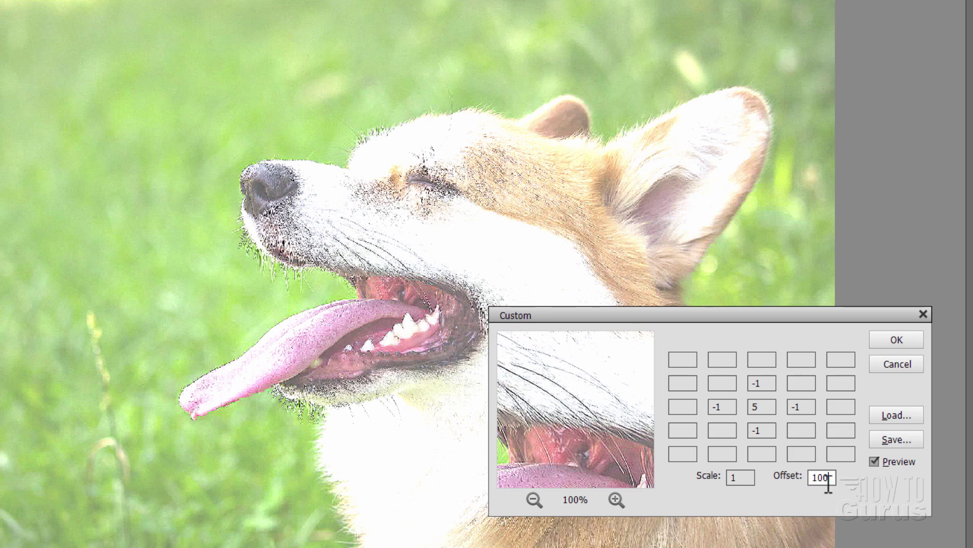
{"action": "key", "text": "BackSpace"}
{"action": "key", "text": "BackSpace"}
{"action": "key", "text": "BackSpace"}
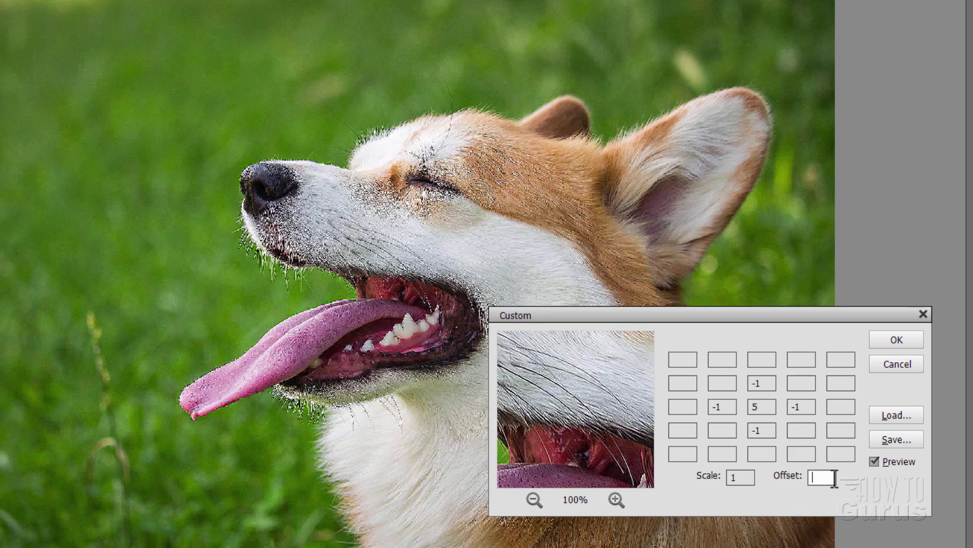
{"action": "left_click", "coordinate": [799, 431]}
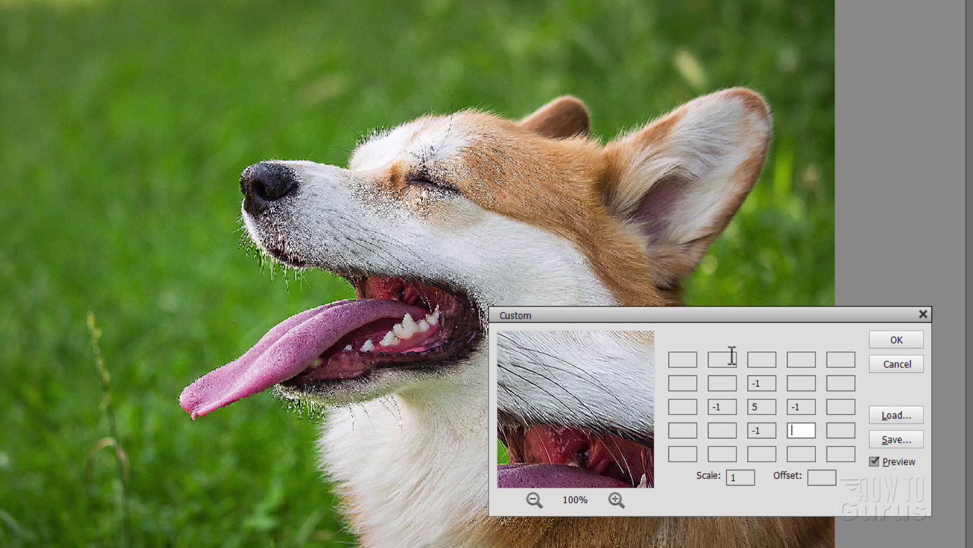
{"action": "left_click_drag", "start_coordinate": [714, 320], "coordinate": [695, 327]}
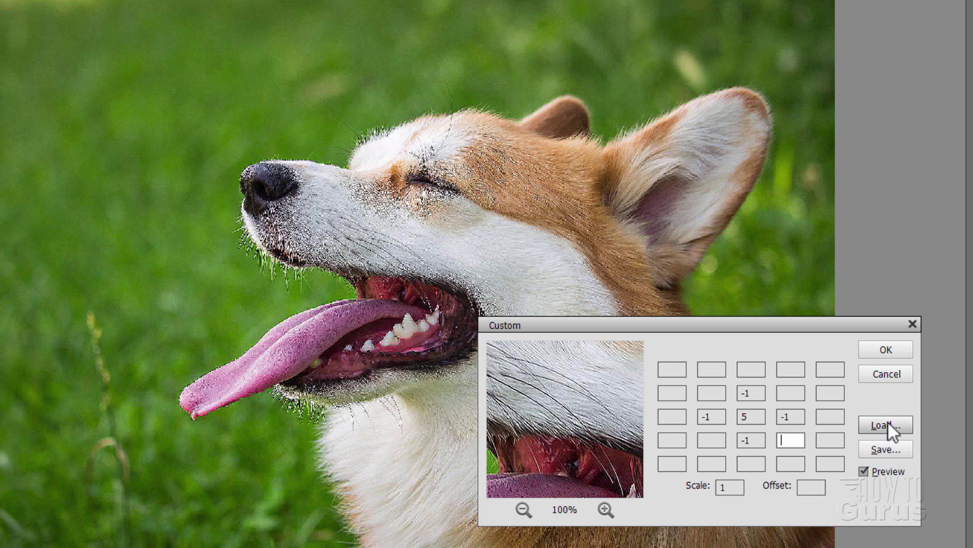
View the Custom filter's Save and Load dialogs, then cancel the filter.
{"action": "left_click", "coordinate": [880, 448]}
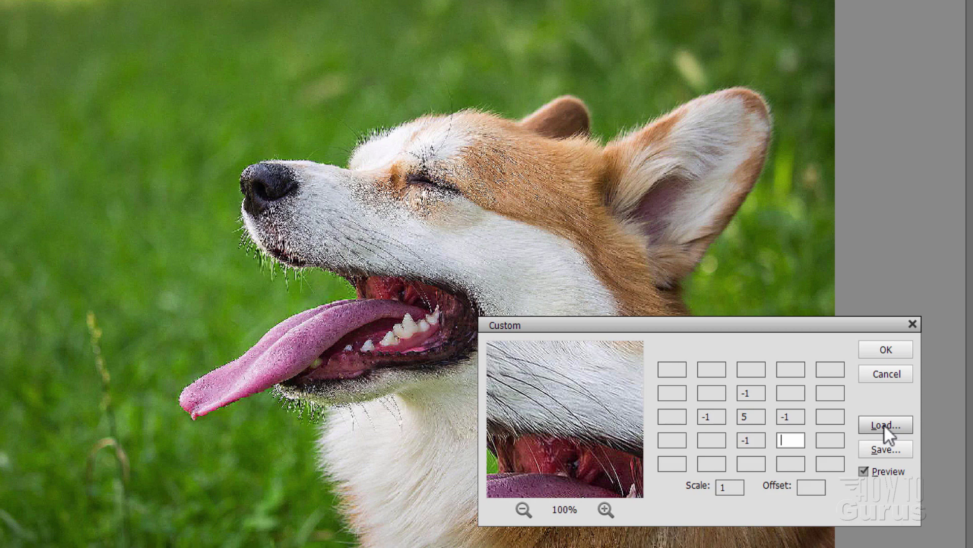
{"action": "left_click", "coordinate": [884, 426]}
{"action": "left_click_drag", "start_coordinate": [719, 281], "coordinate": [703, 308]}
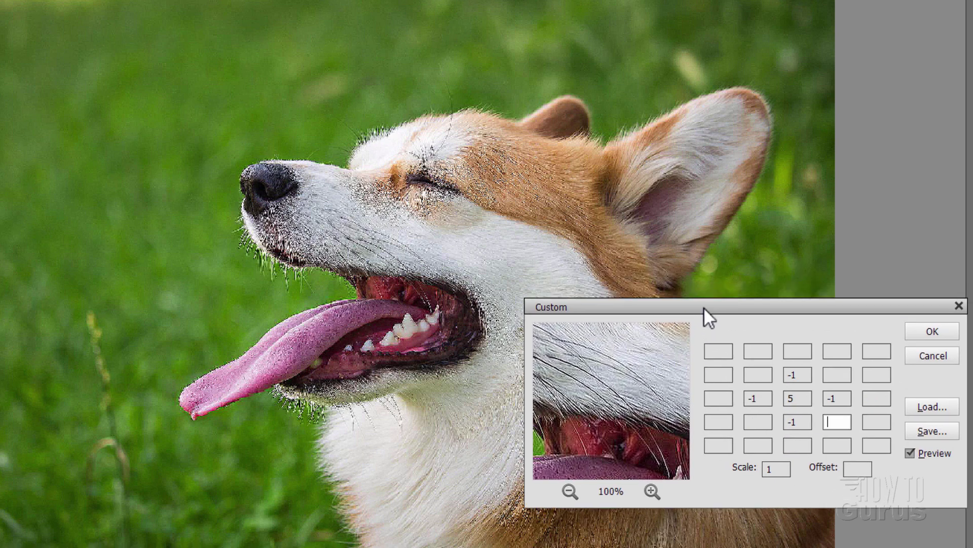
{"action": "left_click", "coordinate": [920, 355]}
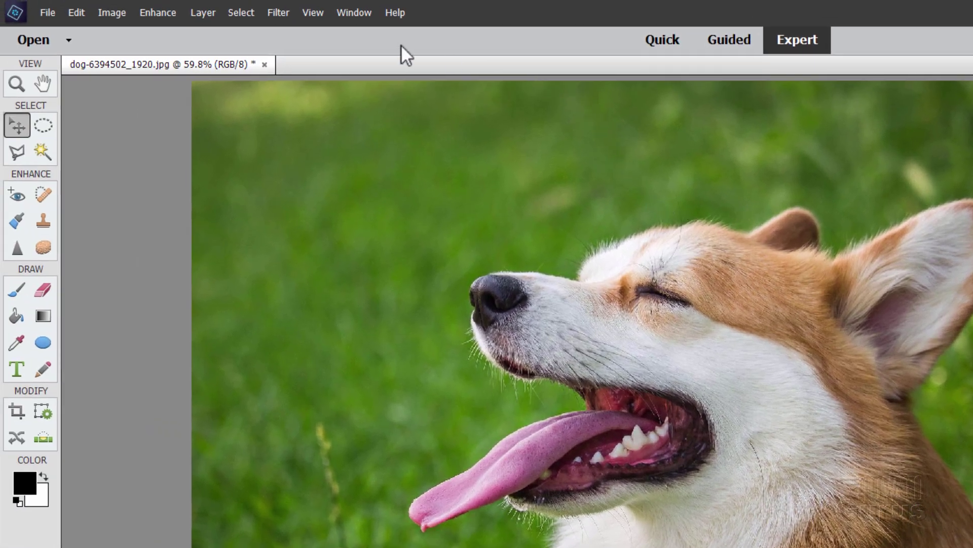
Dismiss the Filter > Other list and right-click the Background layer.
{"action": "left_click", "coordinate": [278, 12]}
{"action": "mouse_move", "coordinate": [193, 163]}
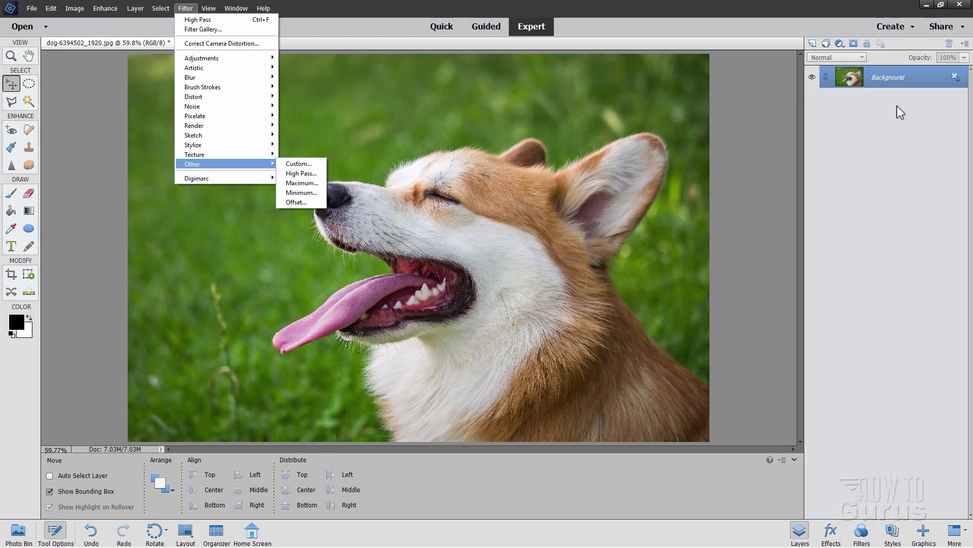
{"action": "left_click", "coordinate": [898, 106]}
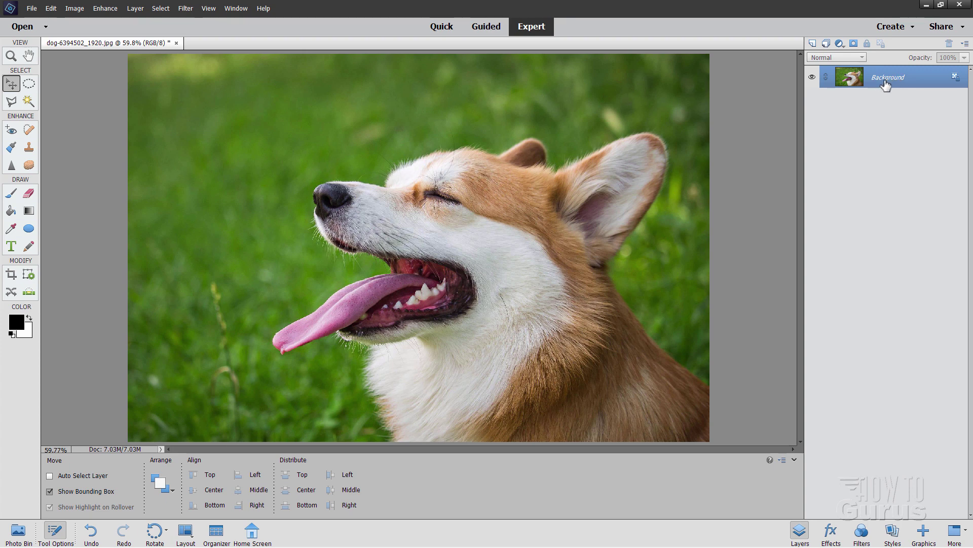
{"action": "right_click", "coordinate": [885, 82]}
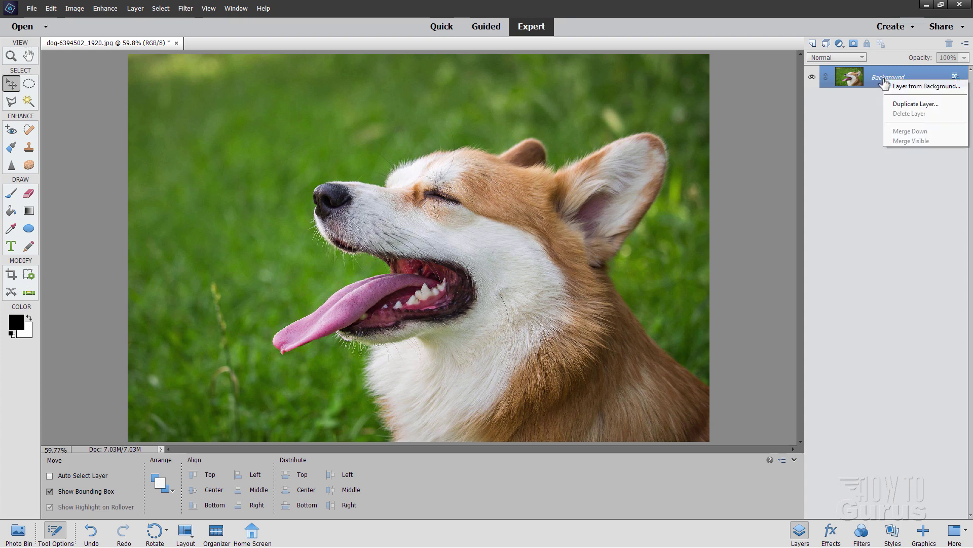
Duplicate the Background layer and apply High Pass with a radius around 3.4 pixels.
{"action": "left_click", "coordinate": [904, 105]}
{"action": "left_click", "coordinate": [578, 163]}
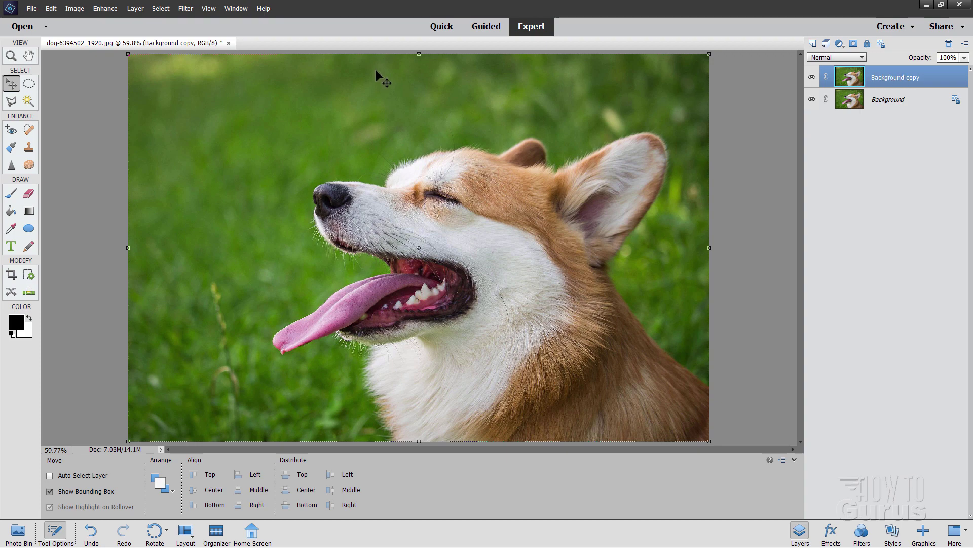
{"action": "left_click", "coordinate": [185, 8]}
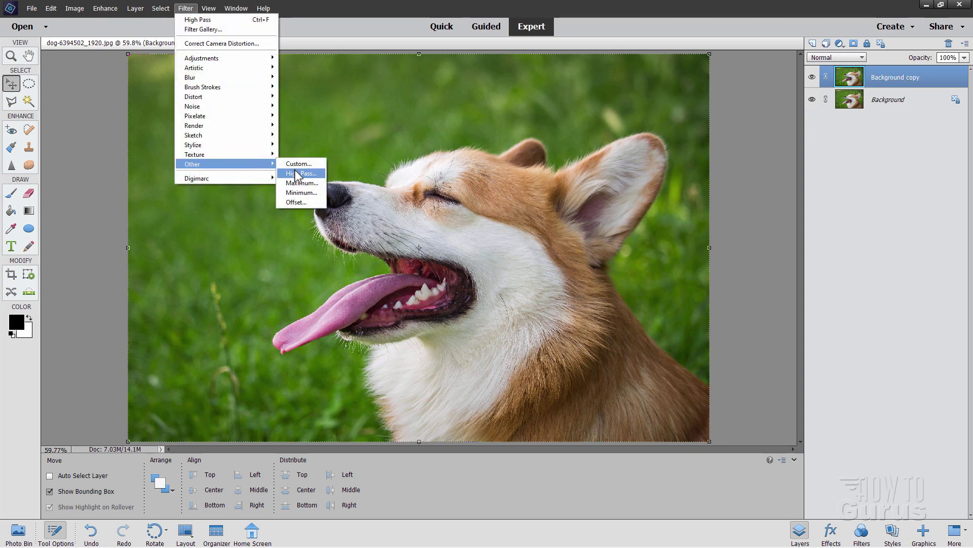
{"action": "left_click", "coordinate": [297, 174]}
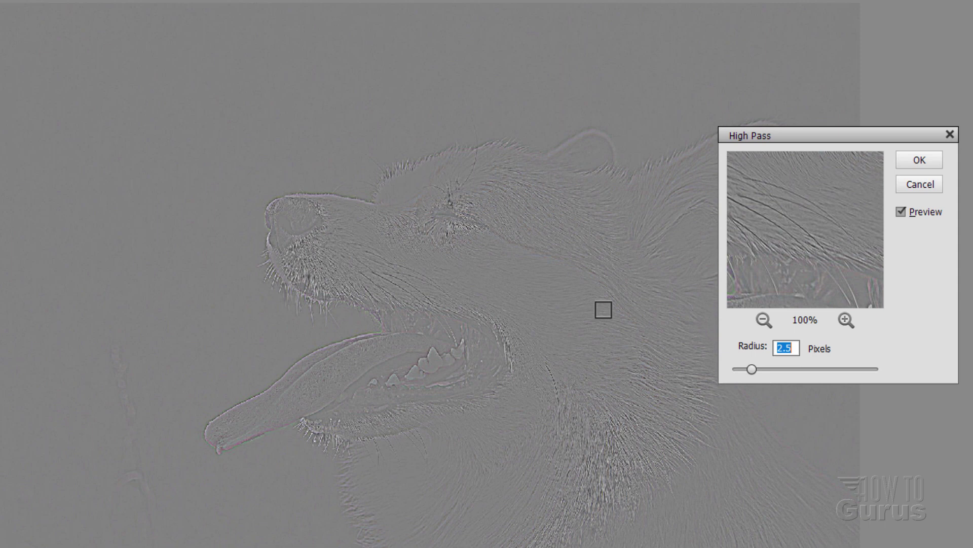
{"action": "left_click_drag", "start_coordinate": [752, 369], "coordinate": [759, 368]}
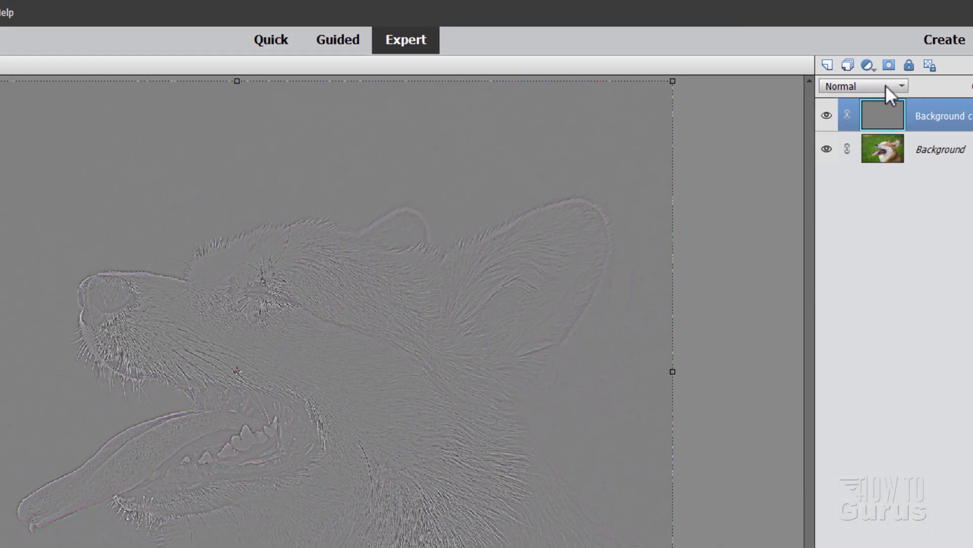
Set the Background copy to Overlay and toggle its visibility to compare the sharpening.
{"action": "left_click", "coordinate": [886, 86]}
{"action": "left_click", "coordinate": [870, 268]}
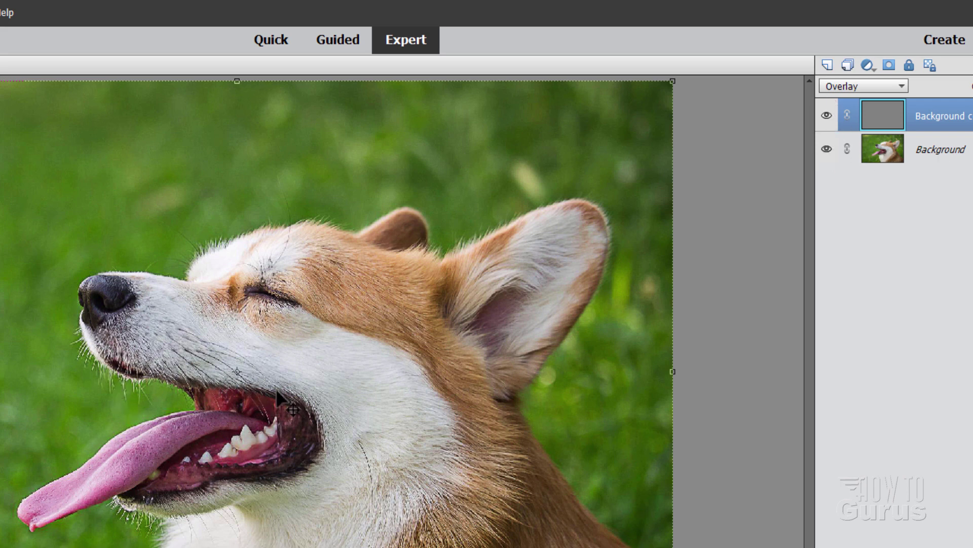
{"action": "left_click", "coordinate": [826, 117]}
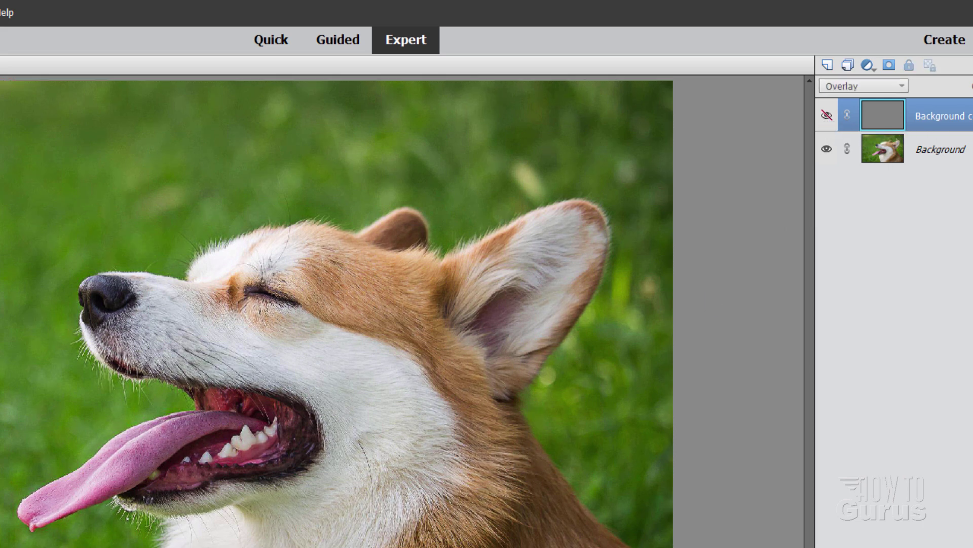
{"action": "left_click", "coordinate": [827, 116]}
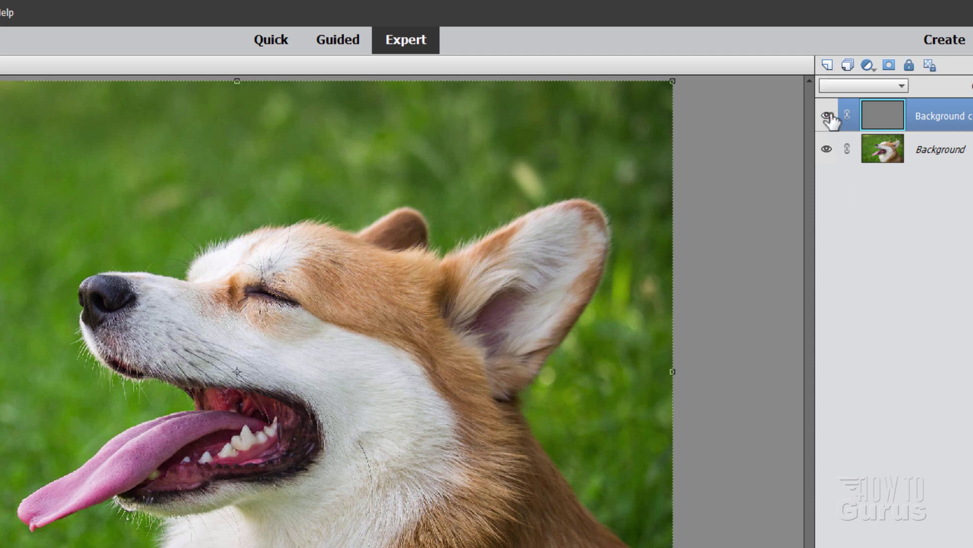
{"action": "left_click", "coordinate": [827, 117]}
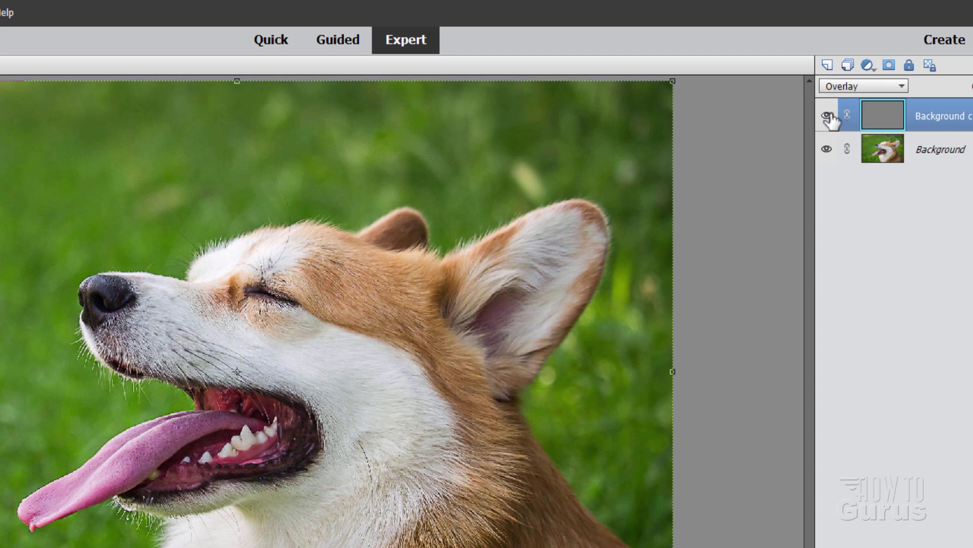
{"action": "left_click", "coordinate": [826, 116]}
{"action": "left_click", "coordinate": [827, 116]}
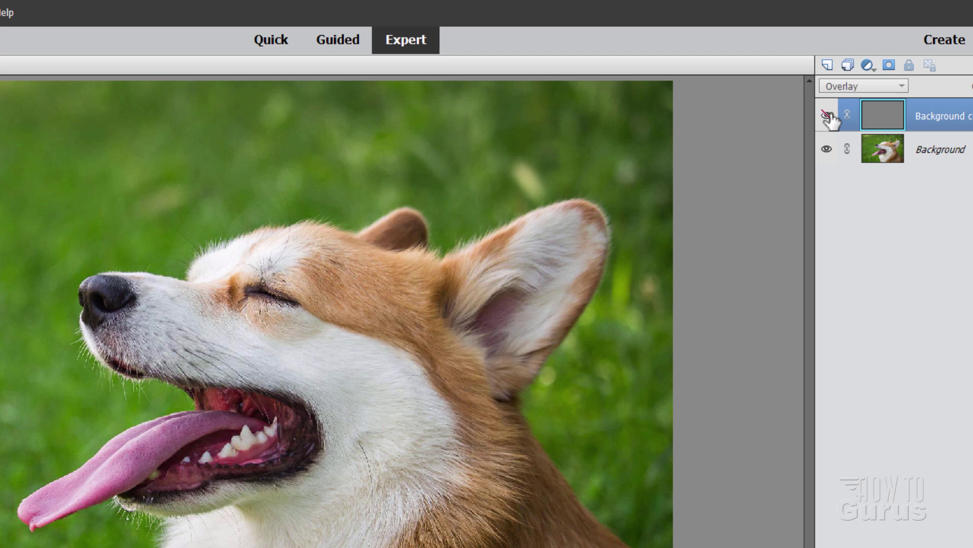
{"action": "left_click_drag", "start_coordinate": [357, 448], "coordinate": [360, 509]}
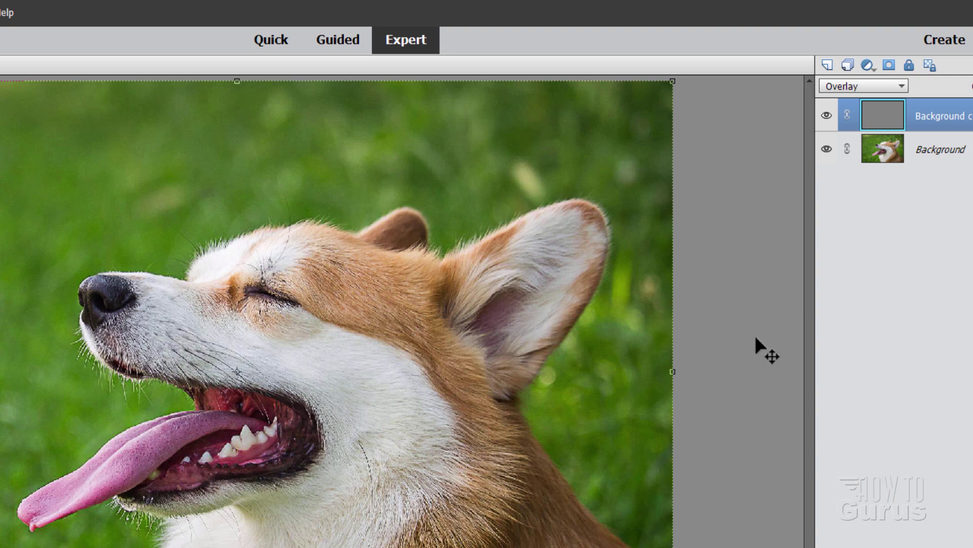
Reset the High Pass layer to Normal, then reopen the blend mode list.
{"action": "left_click", "coordinate": [853, 88]}
{"action": "left_click", "coordinate": [847, 96]}
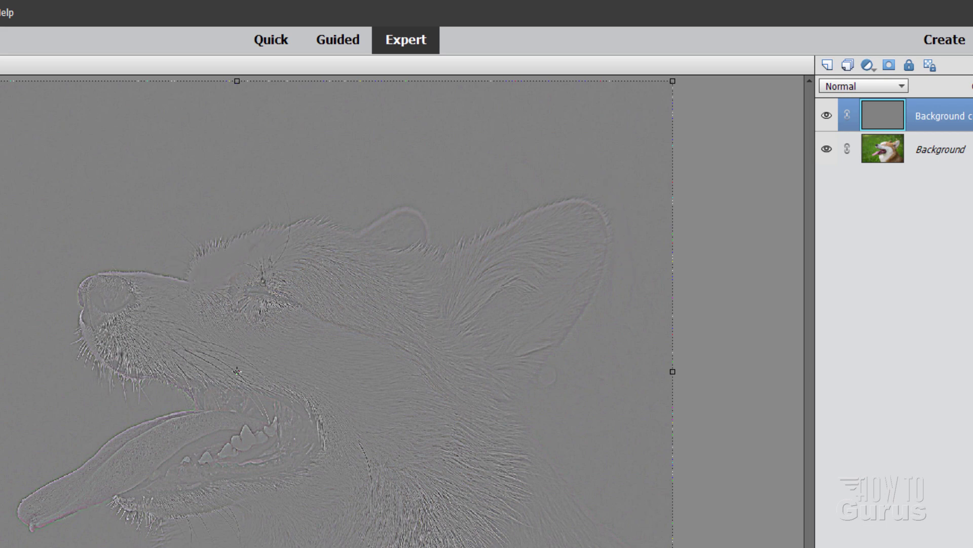
{"action": "scroll", "coordinate": [849, 85], "scroll_direction": "down", "scroll_amount": 5}
{"action": "scroll", "coordinate": [849, 85], "scroll_direction": "down", "scroll_amount": 3}
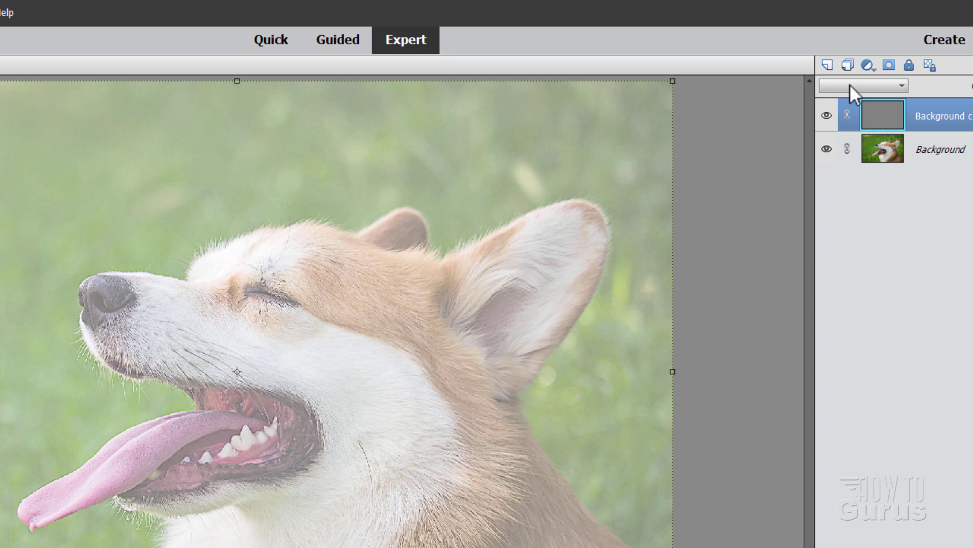
{"action": "scroll", "coordinate": [849, 84], "scroll_direction": "down", "scroll_amount": 1}
{"action": "scroll", "coordinate": [849, 85], "scroll_direction": "down", "scroll_amount": 1}
{"action": "scroll", "coordinate": [849, 84], "scroll_direction": "down", "scroll_amount": 1}
{"action": "scroll", "coordinate": [850, 84], "scroll_direction": "down", "scroll_amount": 1}
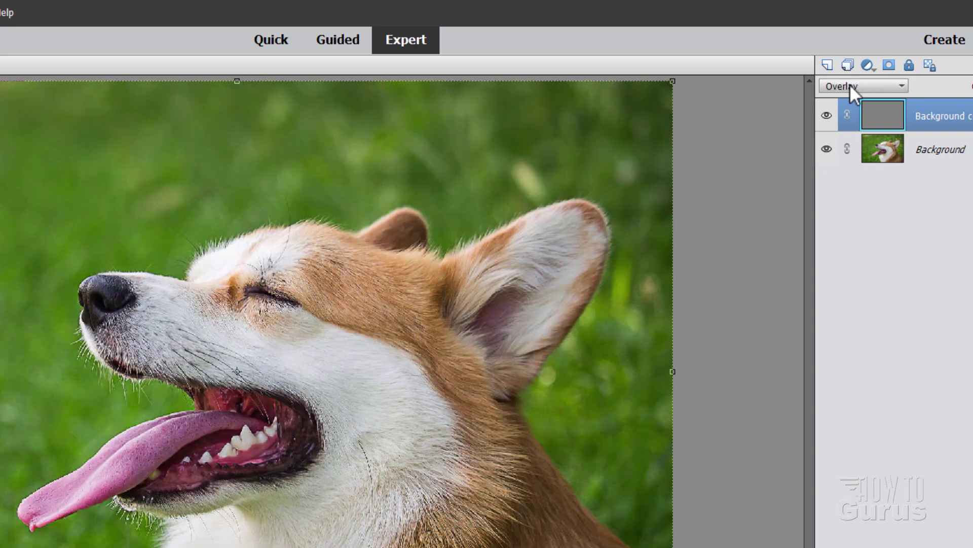
{"action": "scroll", "coordinate": [854, 84], "scroll_direction": "down", "scroll_amount": 1}
{"action": "scroll", "coordinate": [854, 84], "scroll_direction": "down", "scroll_amount": 1}
{"action": "scroll", "coordinate": [854, 84], "scroll_direction": "up", "scroll_amount": 1}
{"action": "scroll", "coordinate": [854, 85], "scroll_direction": "down", "scroll_amount": 1}
{"action": "scroll", "coordinate": [854, 85], "scroll_direction": "up", "scroll_amount": 1}
{"action": "scroll", "coordinate": [854, 84], "scroll_direction": "down", "scroll_amount": 1}
{"action": "scroll", "coordinate": [854, 85], "scroll_direction": "up", "scroll_amount": 1}
{"action": "scroll", "coordinate": [854, 84], "scroll_direction": "down", "scroll_amount": 1}
{"action": "left_click", "coordinate": [854, 85]}
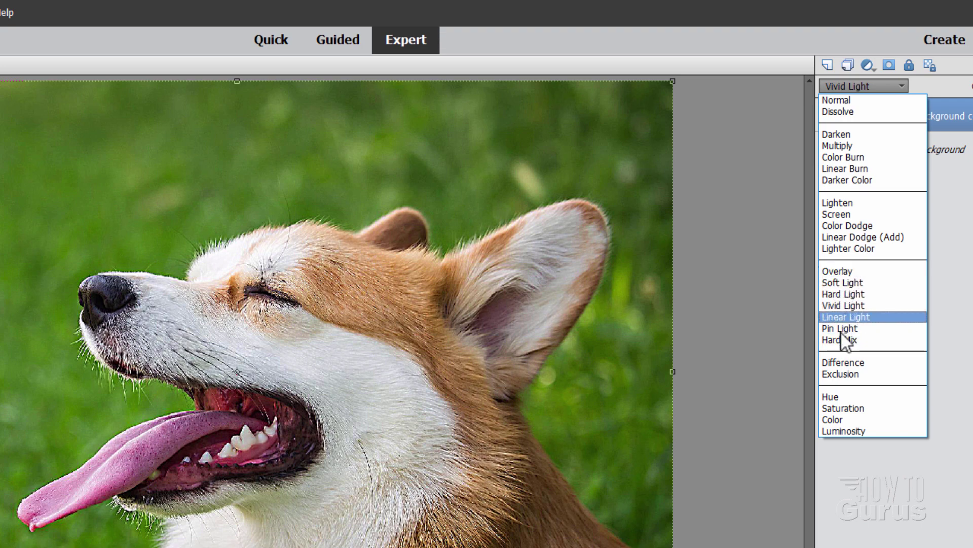
Keep Vivid Light, then delete the Background copy layer and confirm Yes.
{"action": "left_click", "coordinate": [844, 305]}
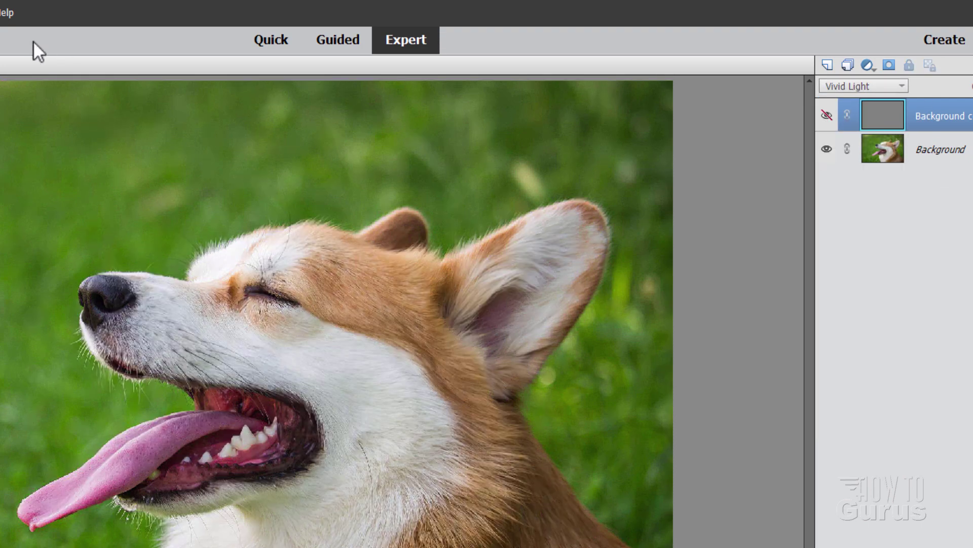
{"action": "left_click", "coordinate": [941, 150]}
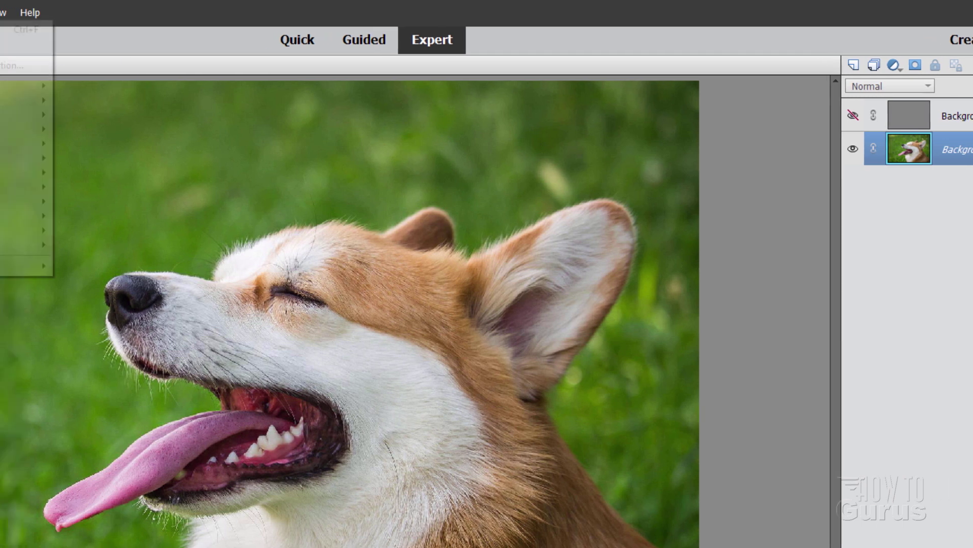
{"action": "left_click", "coordinate": [278, 13]}
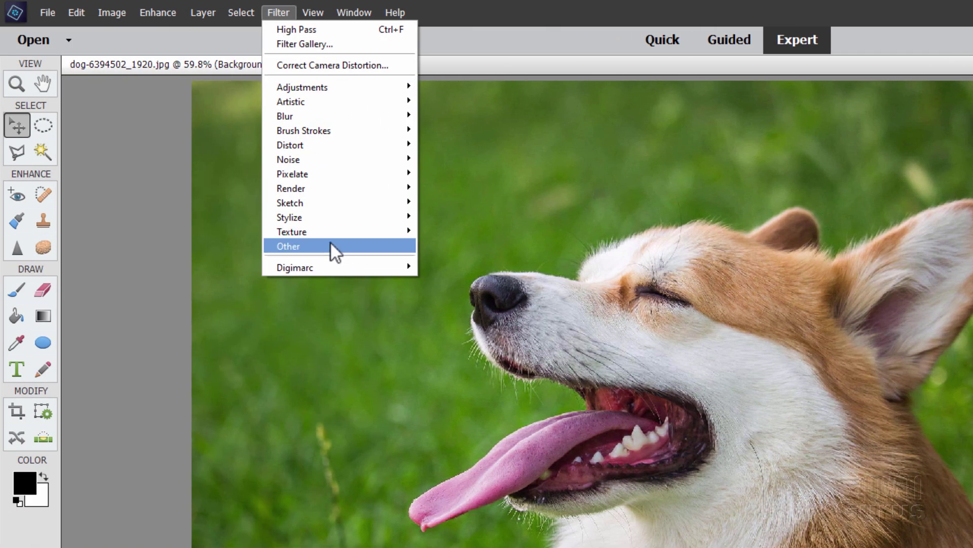
{"action": "mouse_move", "coordinate": [327, 238]}
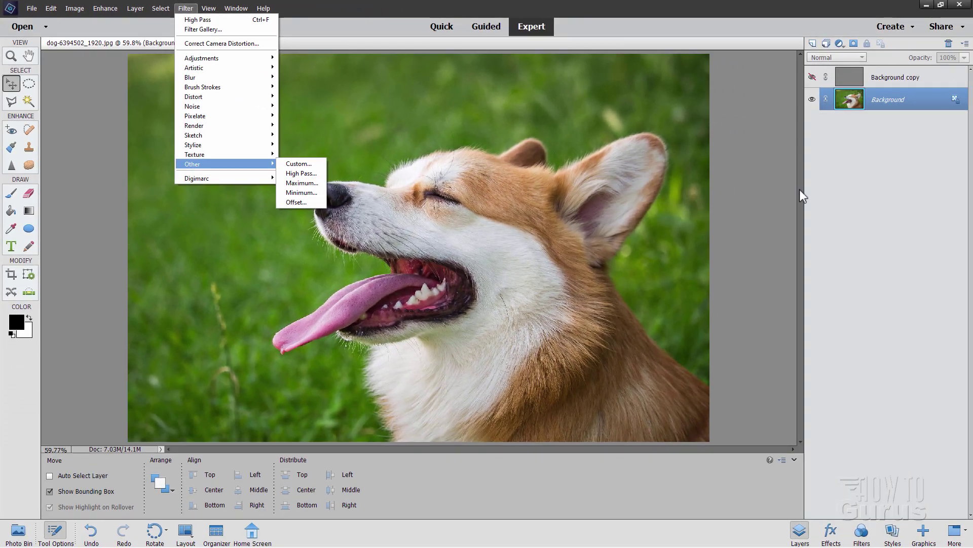
{"action": "left_click", "coordinate": [885, 81]}
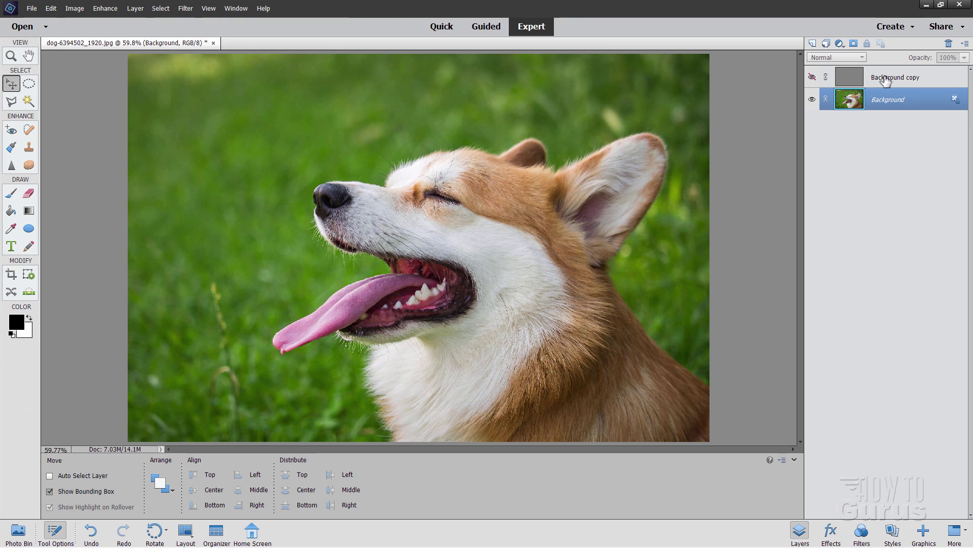
{"action": "left_click", "coordinate": [949, 43]}
{"action": "left_click", "coordinate": [472, 205]}
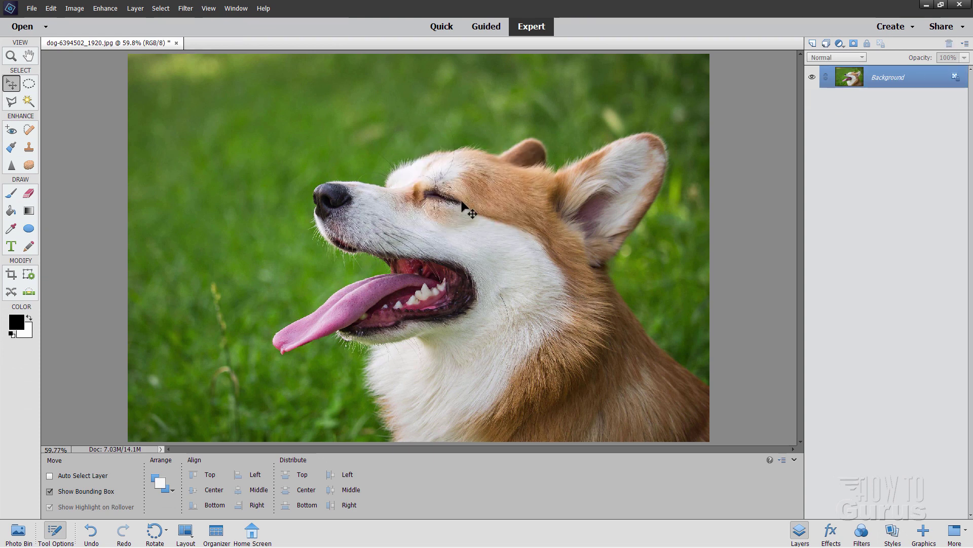
Draw an elliptical selection around the corgi's head and add a new empty layer.
{"action": "left_click", "coordinate": [29, 84]}
{"action": "left_click_drag", "start_coordinate": [248, 120], "coordinate": [607, 399]}
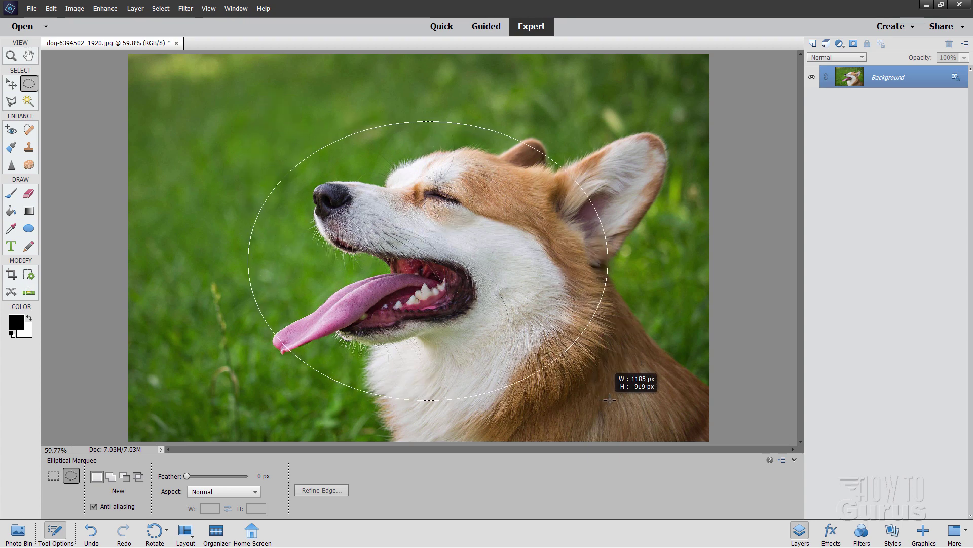
{"action": "left_click_drag", "start_coordinate": [607, 399], "coordinate": [613, 399]}
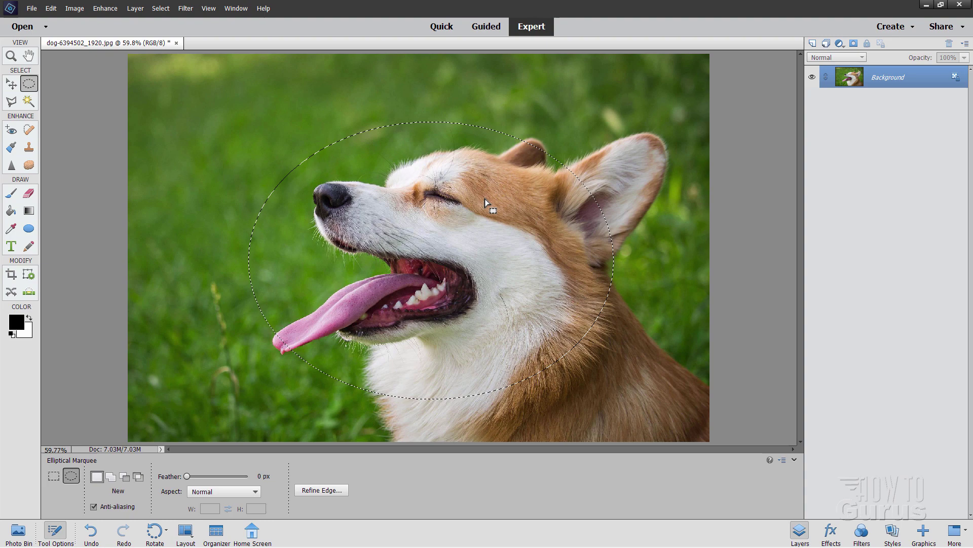
{"action": "left_click", "coordinate": [814, 44]}
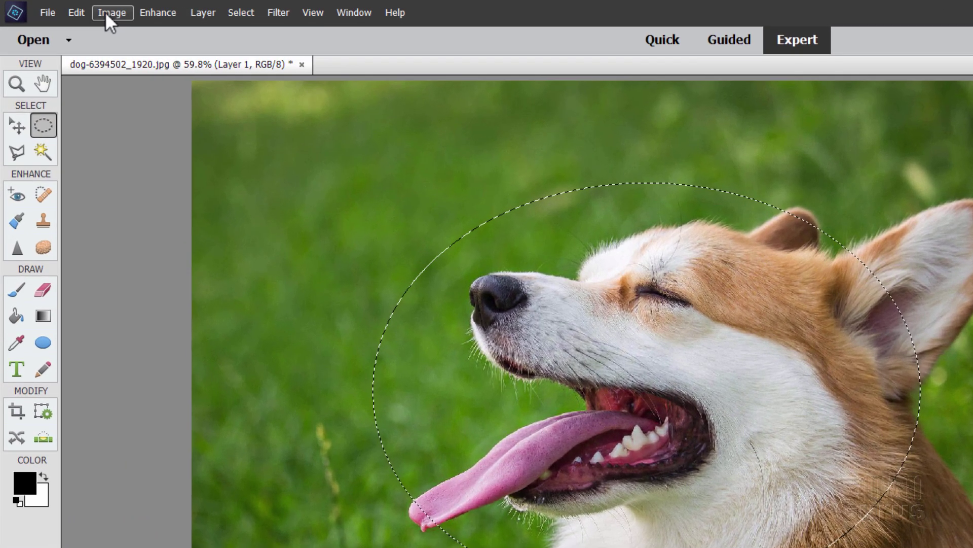
Set up a red, 10 px outline stroke for the selection with Edit > Stroke.
{"action": "left_click", "coordinate": [60, 11]}
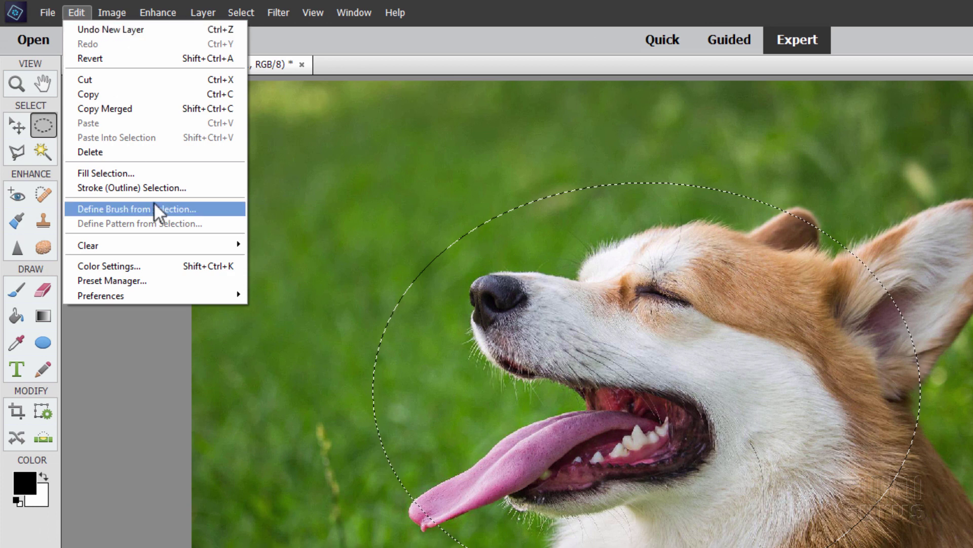
{"action": "left_click", "coordinate": [163, 194]}
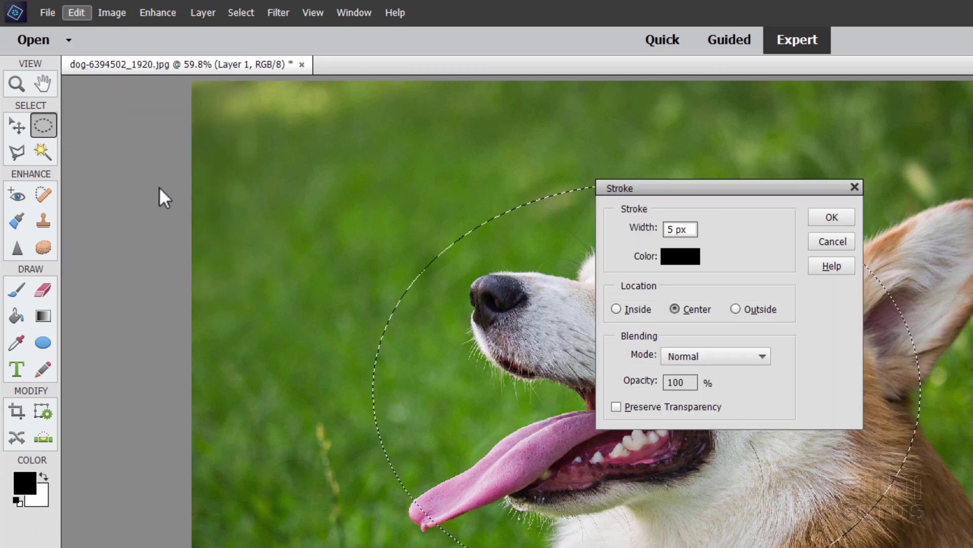
{"action": "left_click_drag", "start_coordinate": [624, 191], "coordinate": [710, 201]}
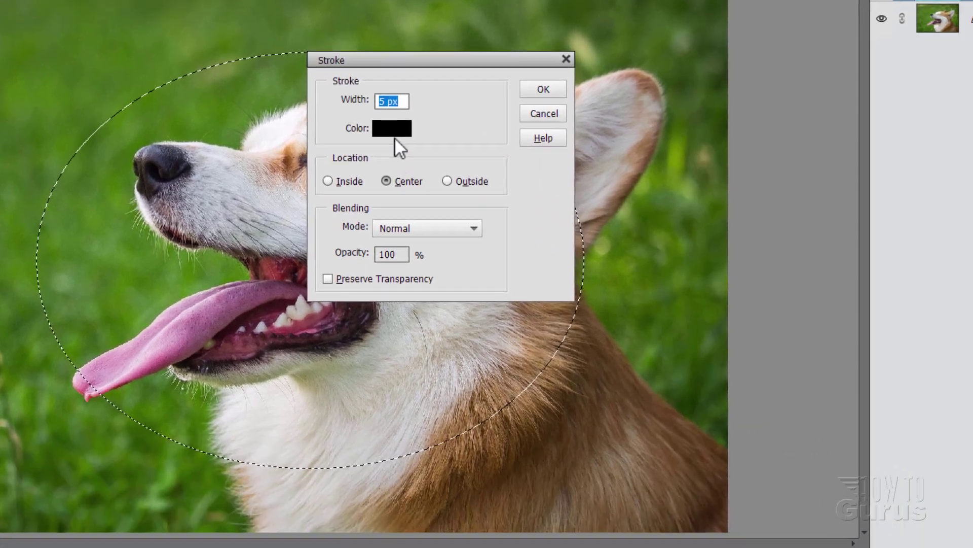
{"action": "left_click", "coordinate": [382, 125]}
{"action": "left_click", "coordinate": [743, 392]}
{"action": "left_click_drag", "start_coordinate": [743, 392], "coordinate": [794, 356]}
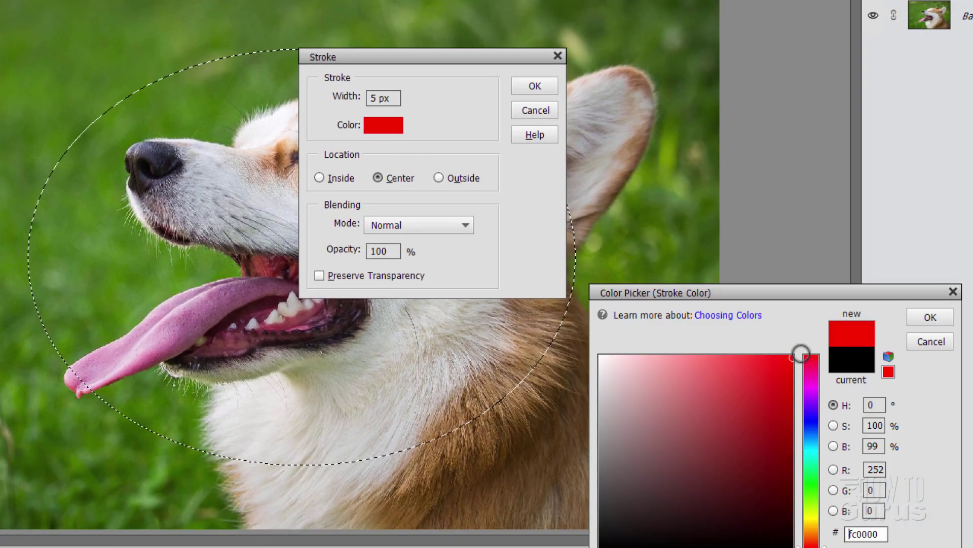
{"action": "left_click", "coordinate": [929, 317]}
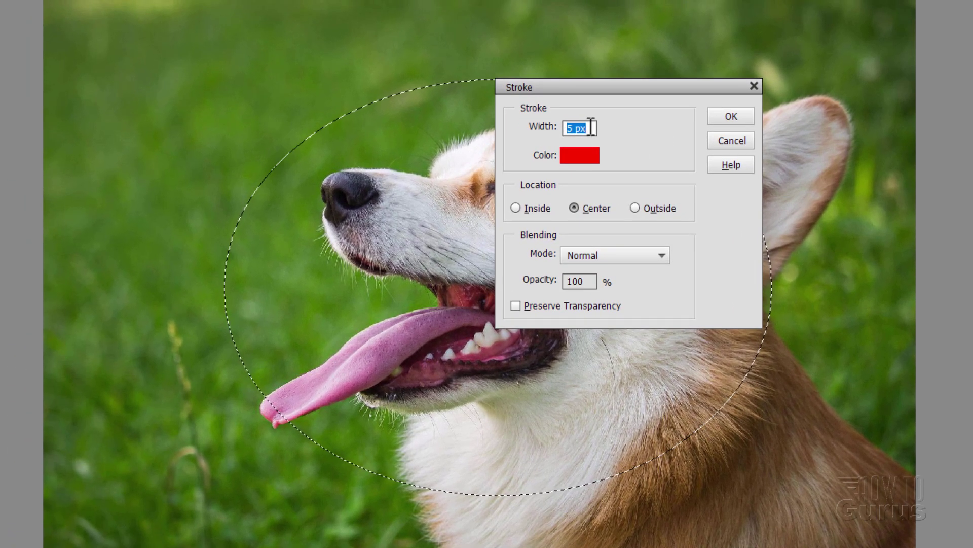
{"action": "type", "text": "10"}
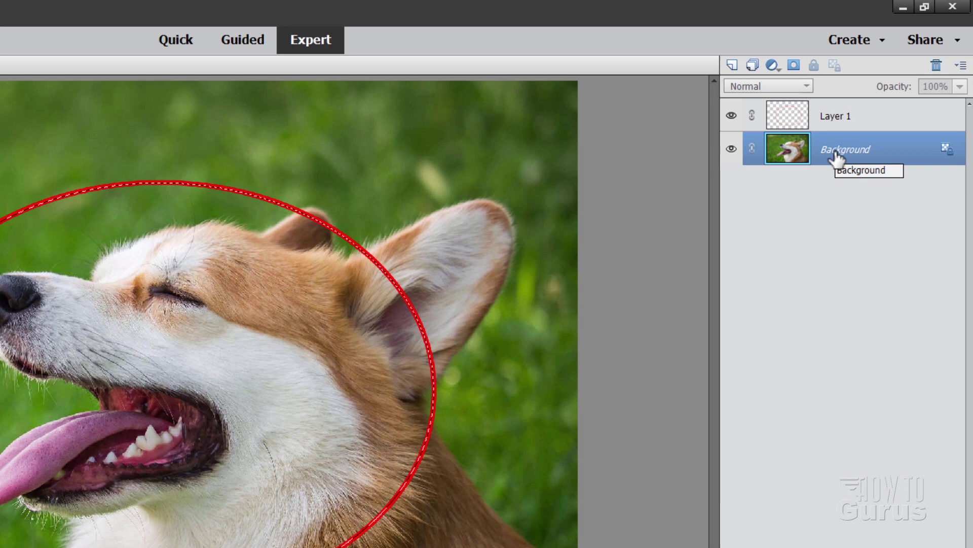
Add an elliptical layer mask to the corgi photo and zoom in on the ring's edge.
{"action": "left_click", "coordinate": [795, 66]}
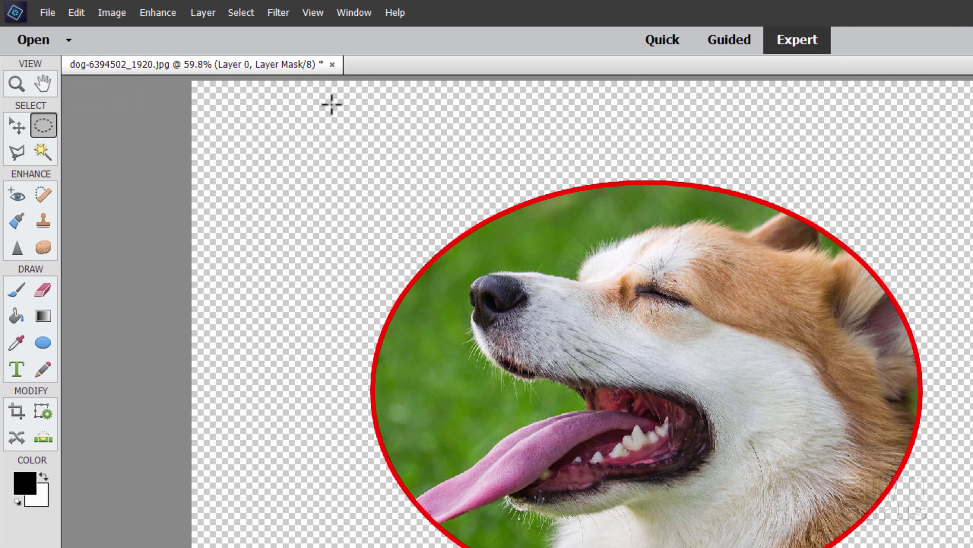
{"action": "left_click", "coordinate": [16, 84]}
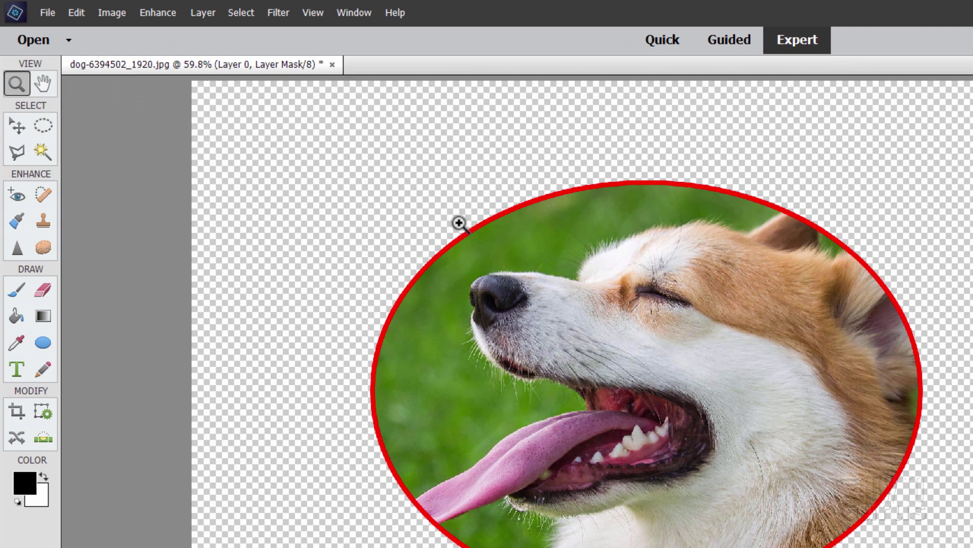
{"action": "left_click", "coordinate": [459, 222]}
{"action": "left_click", "coordinate": [455, 251]}
{"action": "left_click", "coordinate": [439, 239]}
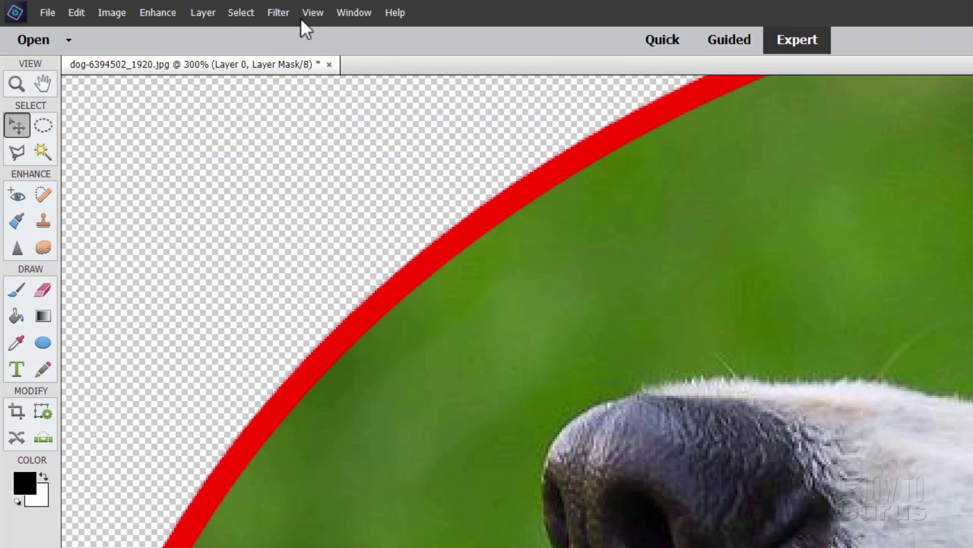
{"action": "left_click", "coordinate": [280, 14]}
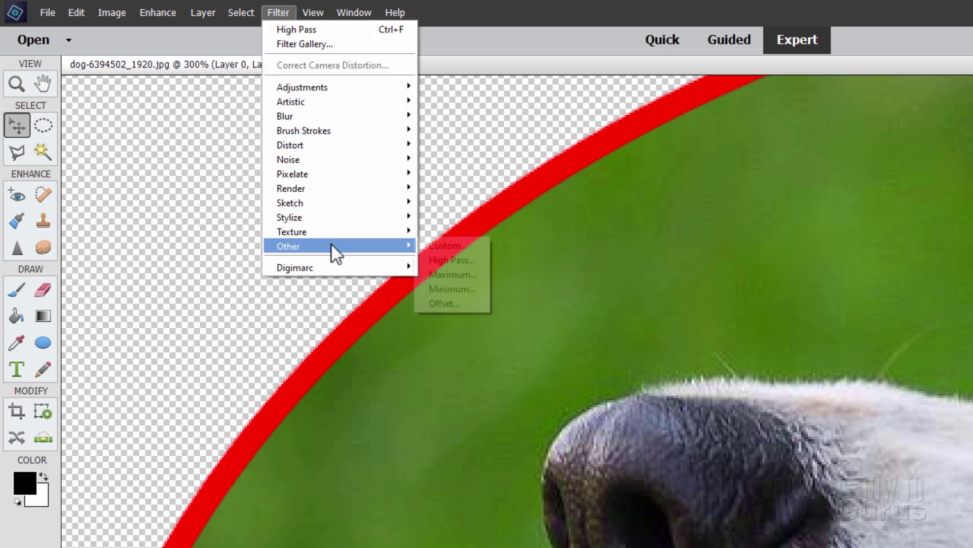
Preview the Maximum filter on the mask edge at radius 16.
{"action": "left_click", "coordinate": [460, 274]}
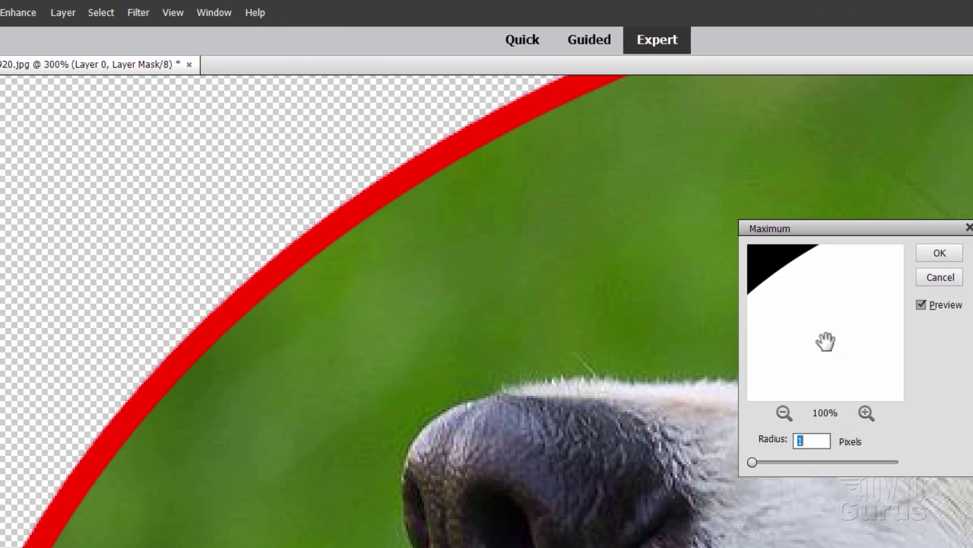
{"action": "mouse_move", "coordinate": [786, 282]}
{"action": "left_mouse_down"}
{"action": "mouse_move", "coordinate": [833, 333]}
{"action": "mouse_move", "coordinate": [822, 320]}
{"action": "left_mouse_up"}
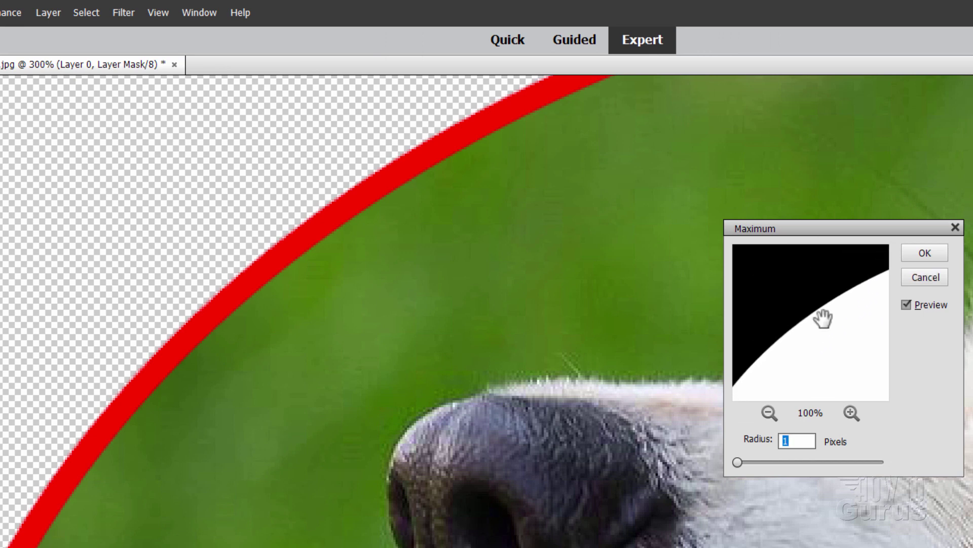
{"action": "left_click_drag", "start_coordinate": [739, 462], "coordinate": [749, 459]}
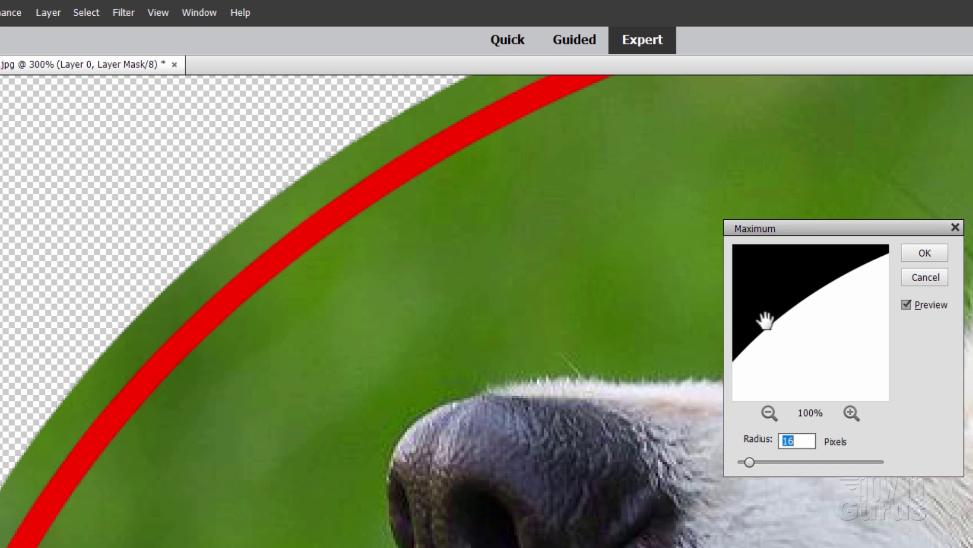
Cancel Maximum, then preview Minimum on the mask, raising the radius and returning it to 1.
{"action": "key", "text": "Return"}
{"action": "left_click", "coordinate": [122, 13]}
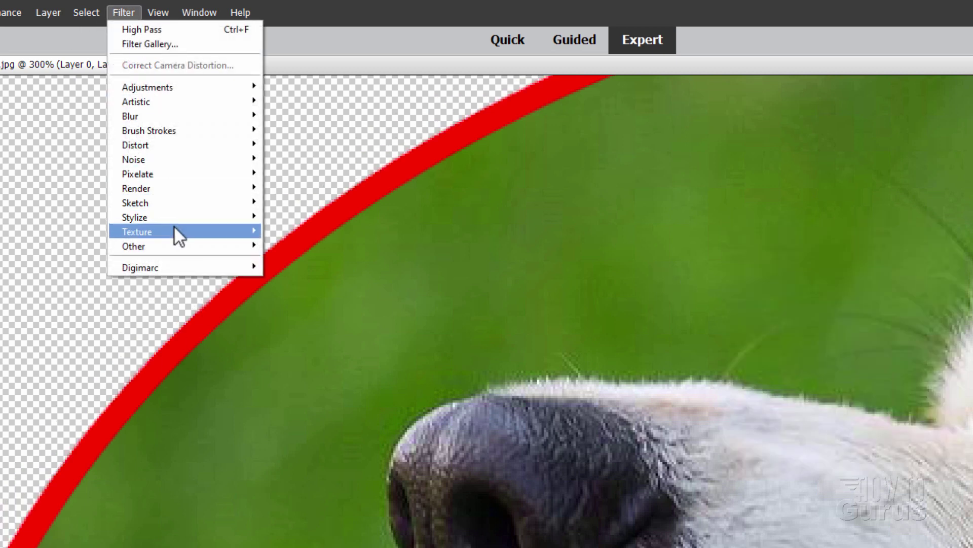
{"action": "left_click", "coordinate": [303, 288]}
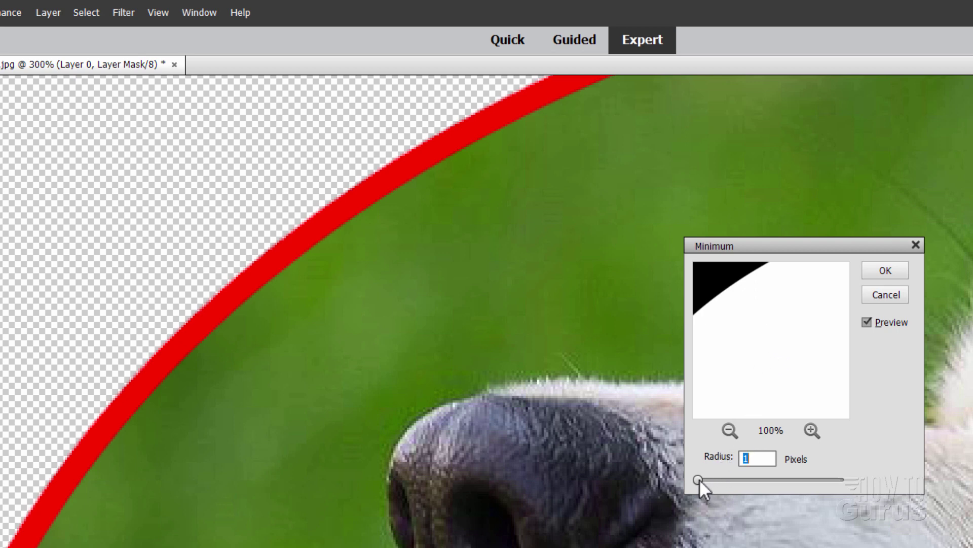
{"action": "mouse_move", "coordinate": [699, 478]}
{"action": "left_mouse_down"}
{"action": "mouse_move", "coordinate": [718, 478]}
{"action": "mouse_move", "coordinate": [703, 481]}
{"action": "left_mouse_up"}
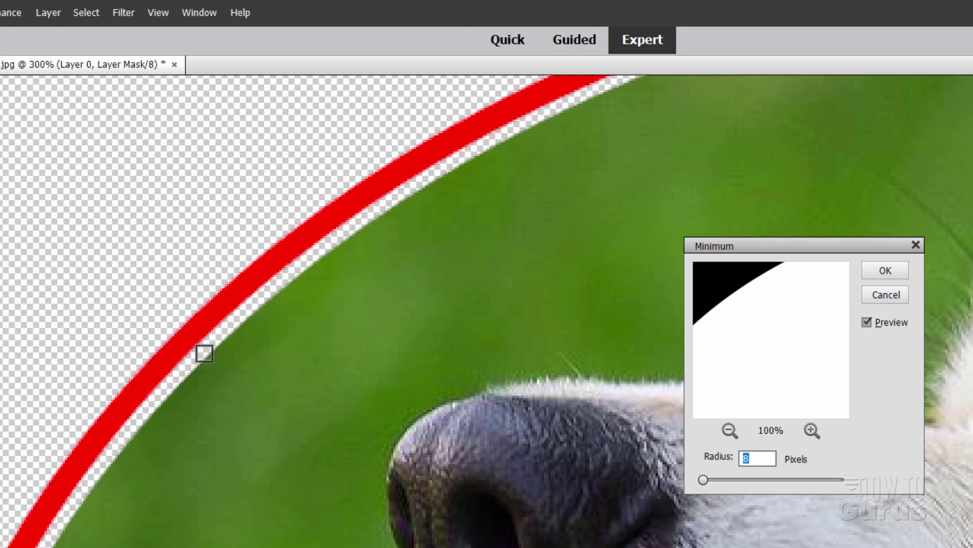
{"action": "left_click_drag", "start_coordinate": [703, 479], "coordinate": [695, 483]}
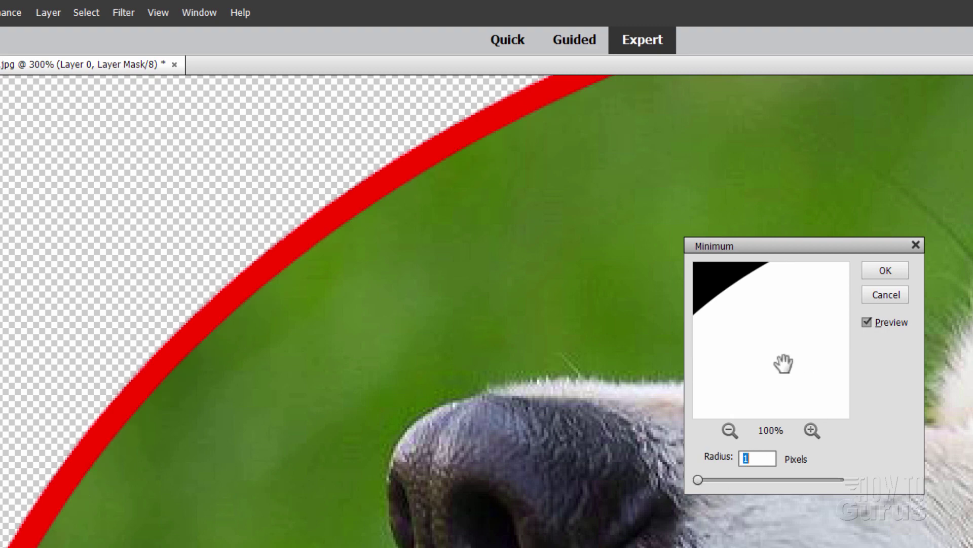
Close Minimum and hide the masked corgi and red ring layers.
{"action": "left_click", "coordinate": [887, 298]}
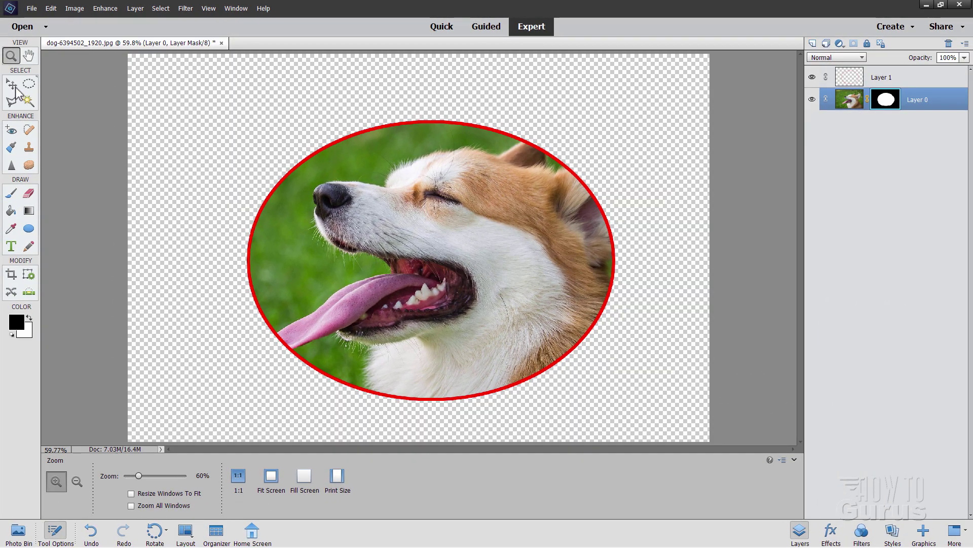
{"action": "left_click", "coordinate": [12, 85]}
{"action": "left_click", "coordinate": [813, 100]}
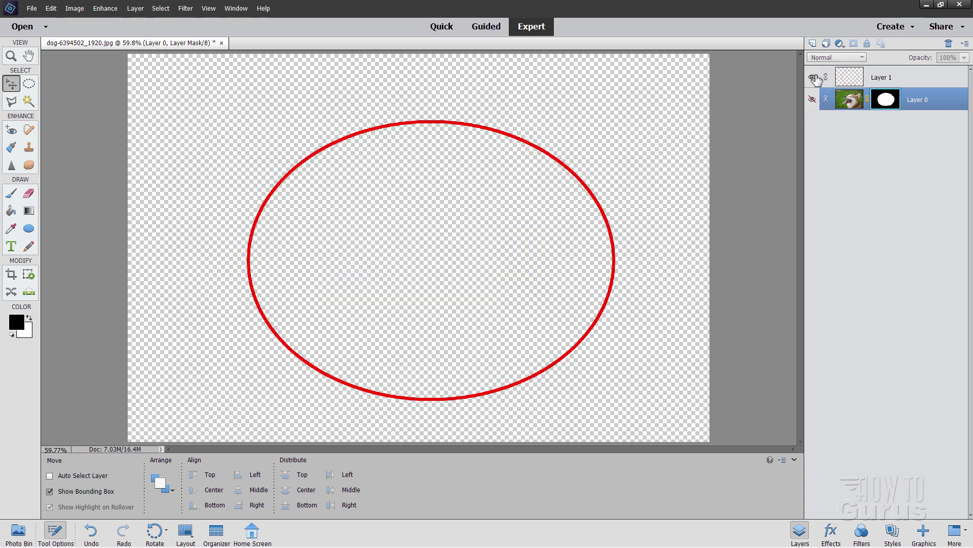
{"action": "left_click", "coordinate": [812, 78]}
Add a new Layer 2 and fill it with white using default colours.
{"action": "left_click", "coordinate": [812, 43]}
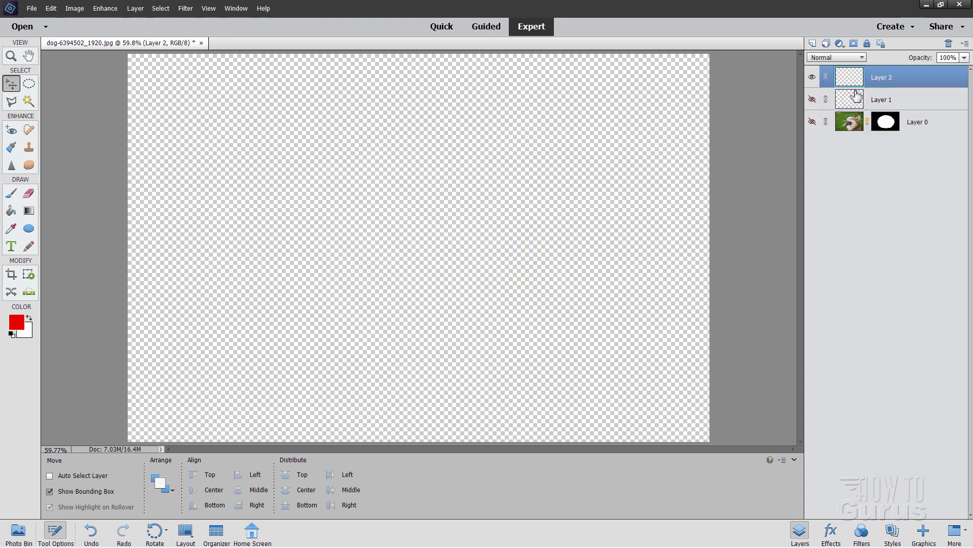
{"action": "left_click", "coordinate": [14, 334]}
{"action": "left_click", "coordinate": [11, 211]}
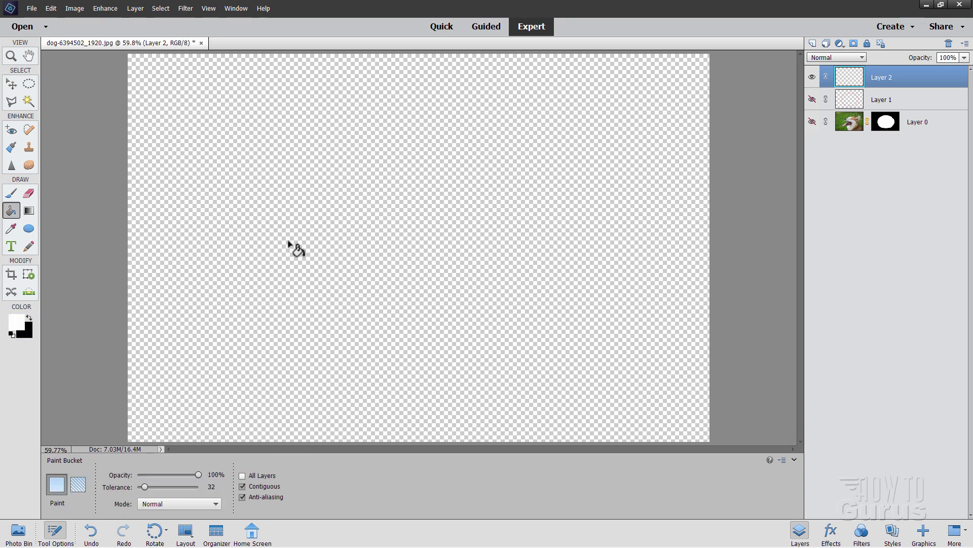
{"action": "left_click", "coordinate": [294, 241]}
{"action": "left_click", "coordinate": [12, 83]}
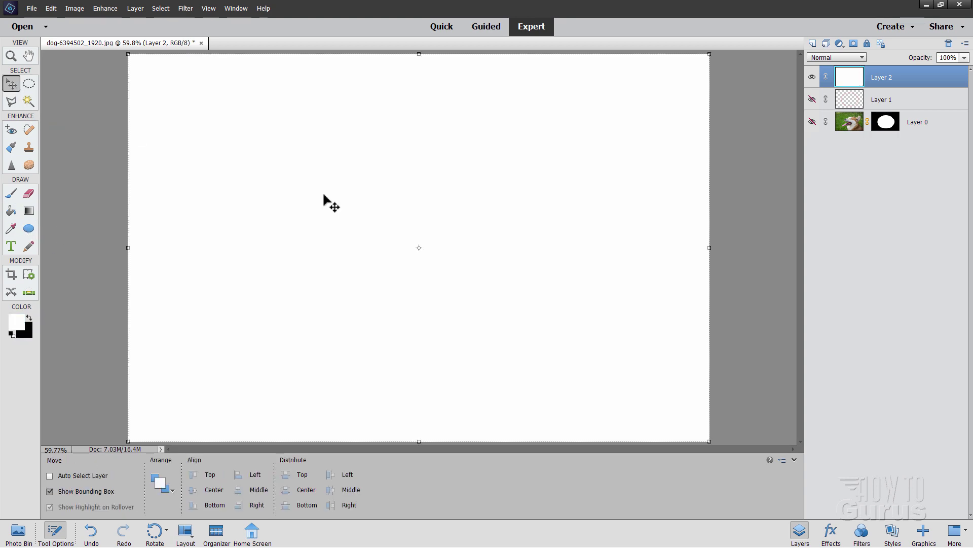
Add a black bunny shape from the graphics library to the canvas.
{"action": "left_click", "coordinate": [923, 532]}
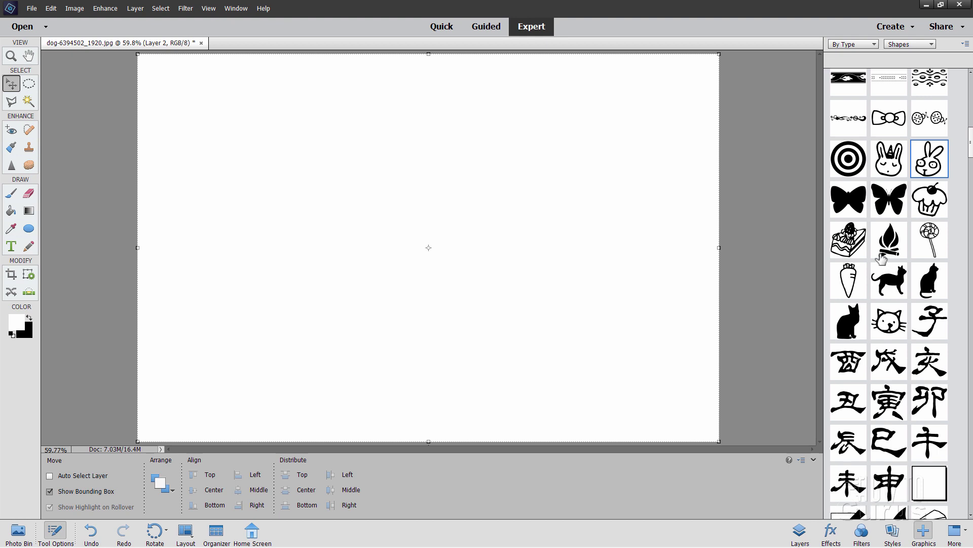
{"action": "scroll", "coordinate": [882, 258], "scroll_direction": "down", "scroll_amount": 3}
{"action": "scroll", "coordinate": [941, 145], "scroll_direction": "up", "scroll_amount": 1}
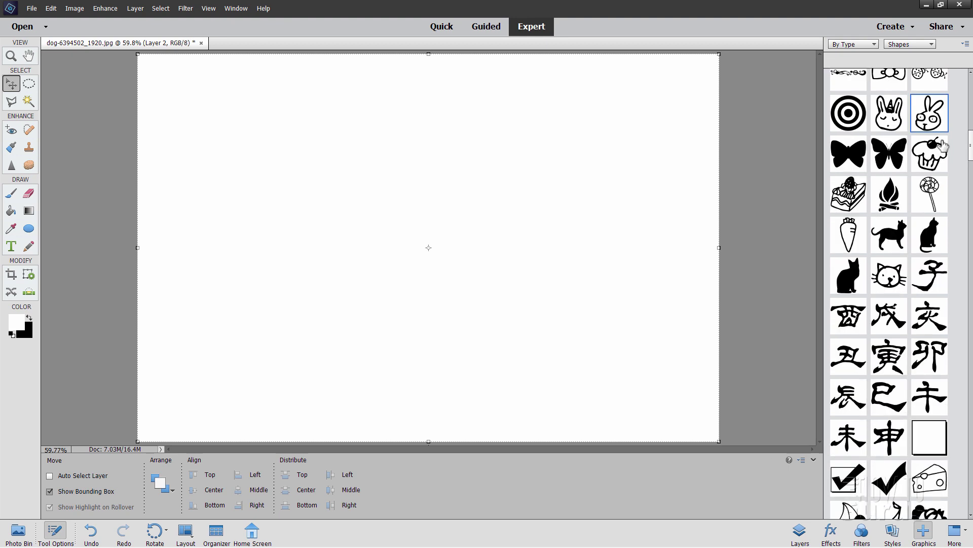
{"action": "double_click", "coordinate": [941, 115]}
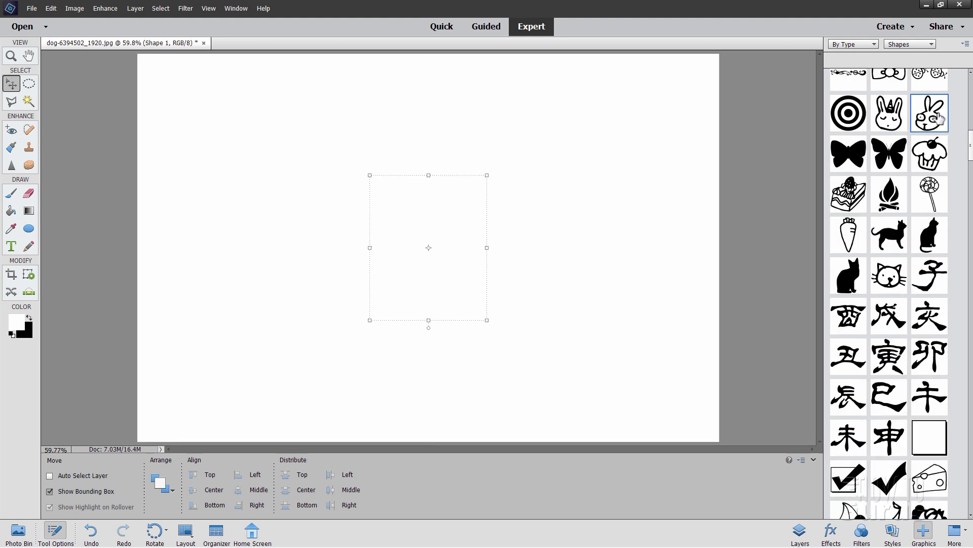
{"action": "left_click", "coordinate": [29, 317]}
{"action": "double_click", "coordinate": [929, 117]}
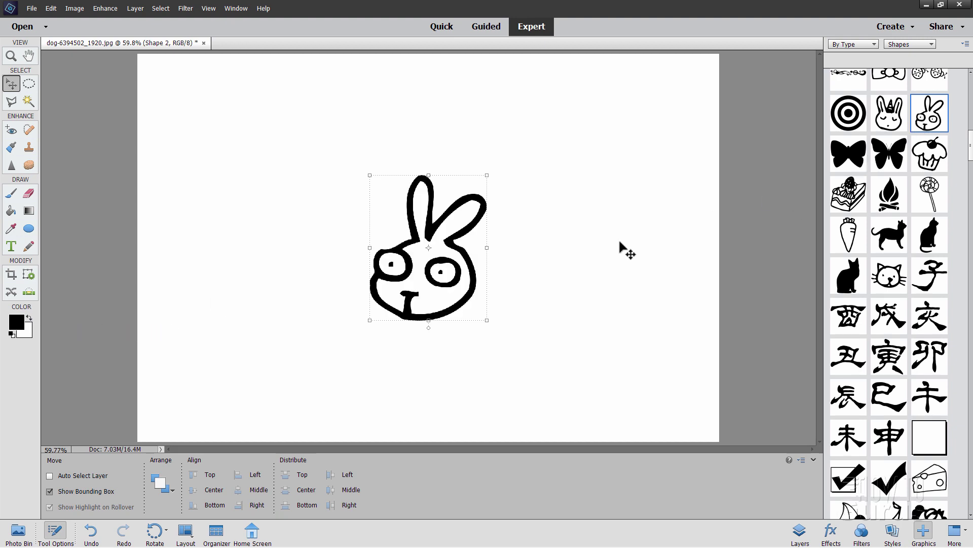
Move the bunny up-left and scale it larger, committing the resize.
{"action": "mouse_move", "coordinate": [456, 306]}
{"action": "left_mouse_down"}
{"action": "mouse_move", "coordinate": [440, 284]}
{"action": "mouse_move", "coordinate": [604, 393]}
{"action": "left_mouse_up"}
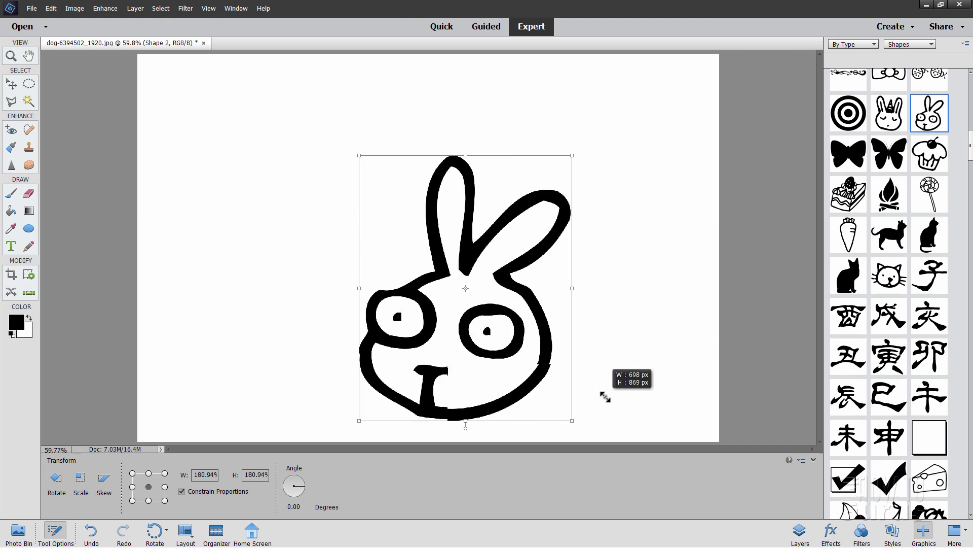
{"action": "left_click_drag", "start_coordinate": [522, 374], "coordinate": [478, 301]}
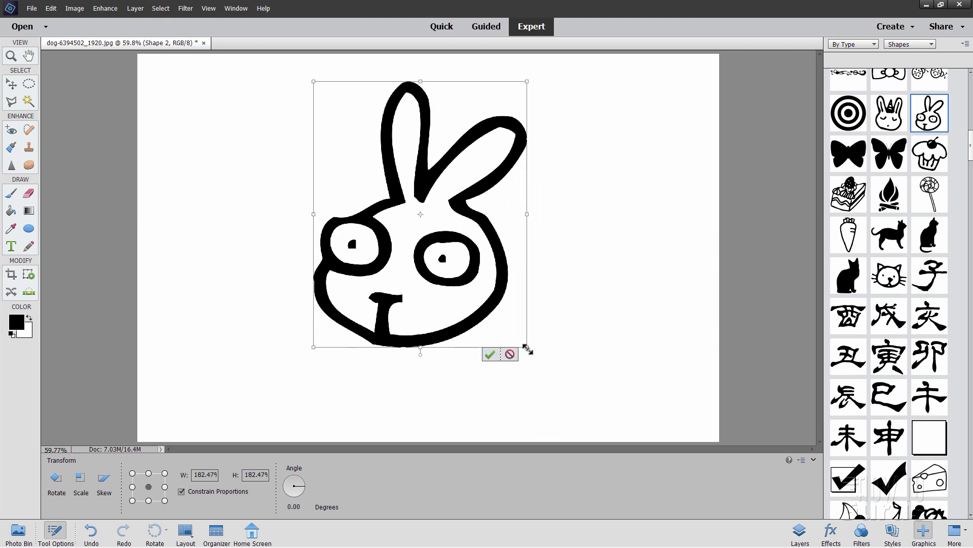
{"action": "left_click_drag", "start_coordinate": [527, 349], "coordinate": [574, 405]}
{"action": "key", "text": "Return"}
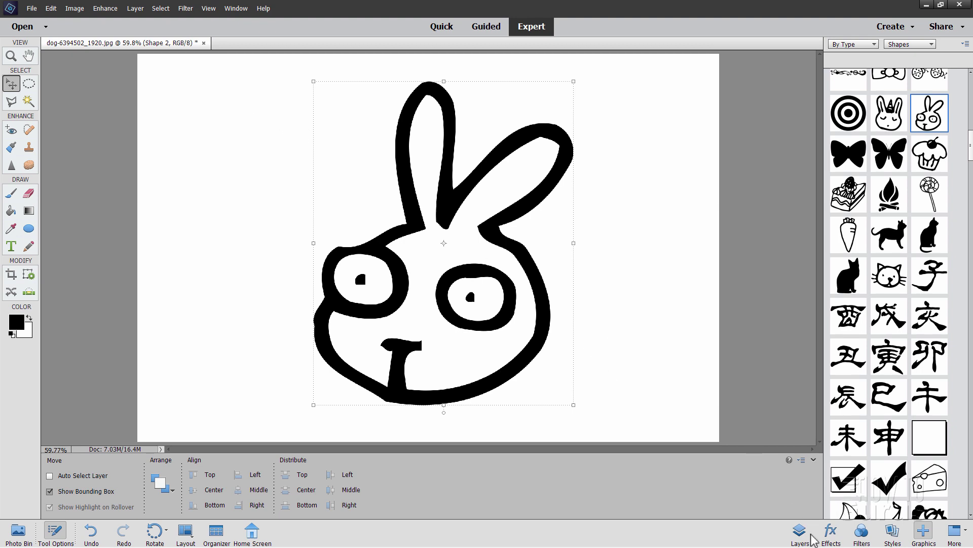
Preview Filter > Other > Maximum on the bunny as a smart object, then cancel it.
{"action": "left_click", "coordinate": [800, 532]}
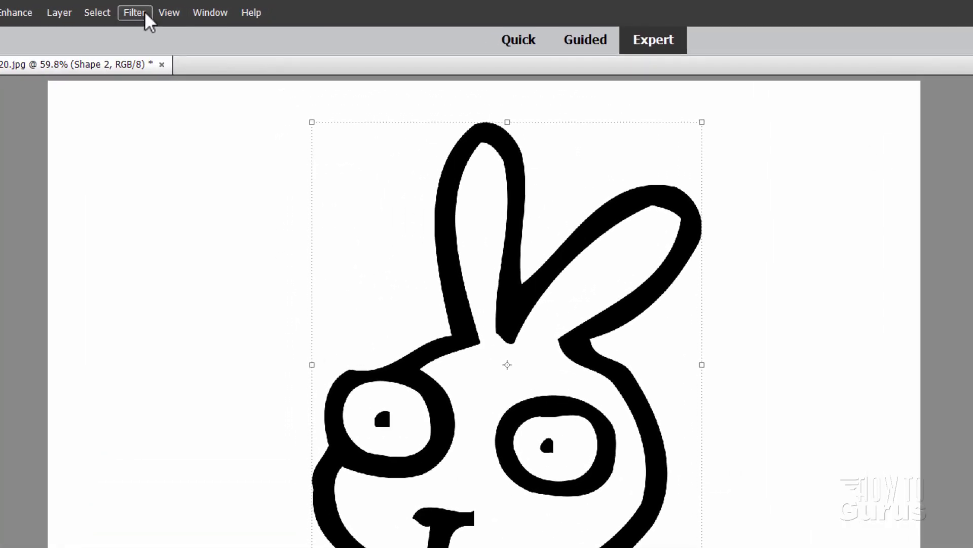
{"action": "left_click", "coordinate": [188, 9]}
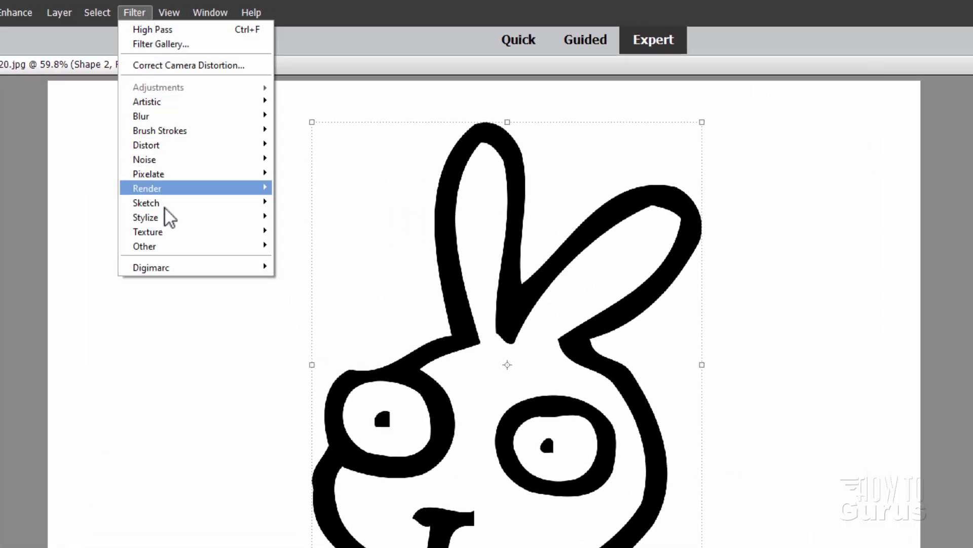
{"action": "mouse_move", "coordinate": [145, 246]}
{"action": "left_click", "coordinate": [335, 287]}
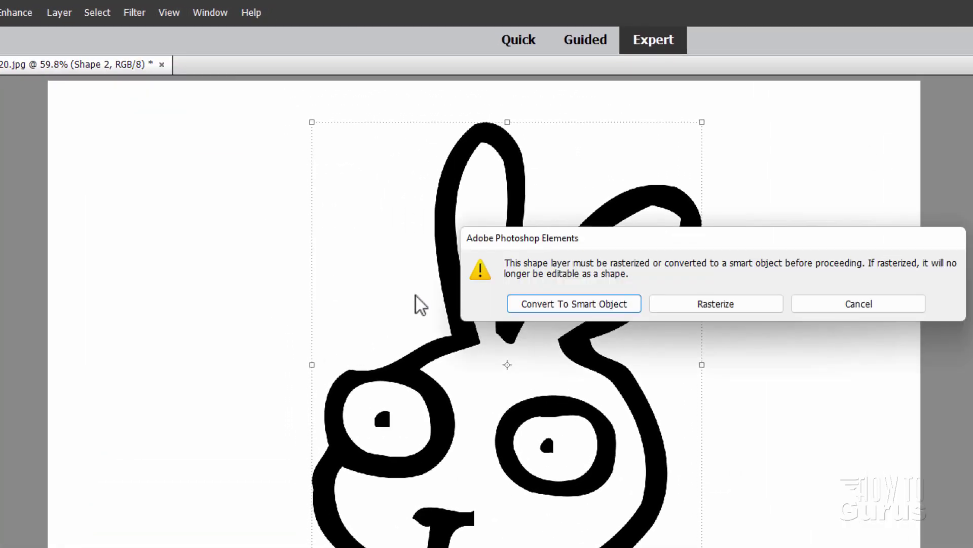
{"action": "left_click", "coordinate": [571, 308]}
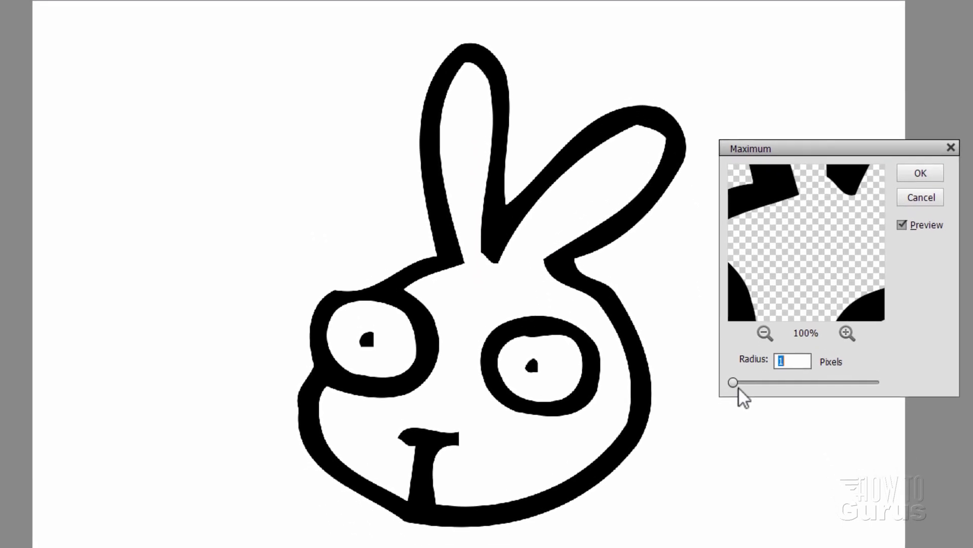
{"action": "left_click_drag", "start_coordinate": [734, 379], "coordinate": [735, 378]}
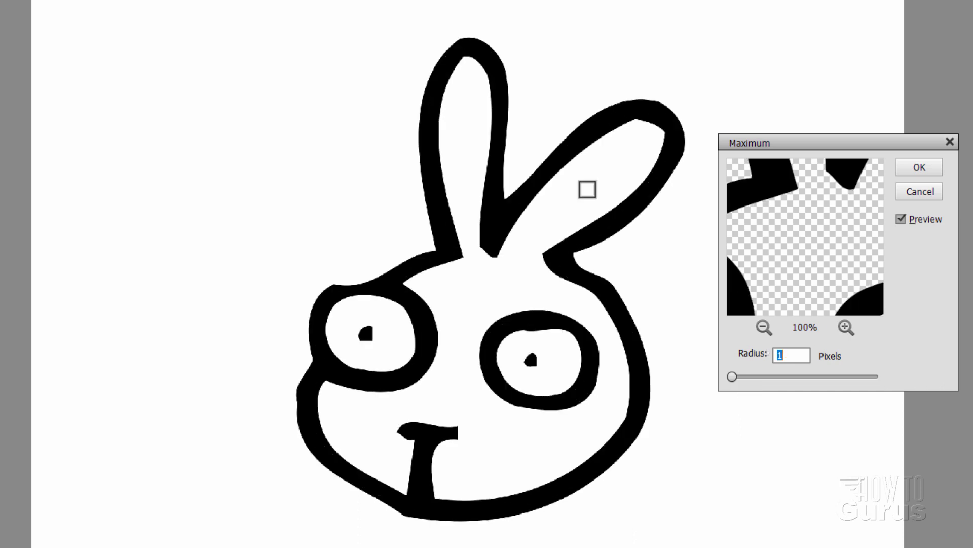
{"action": "left_click", "coordinate": [927, 186]}
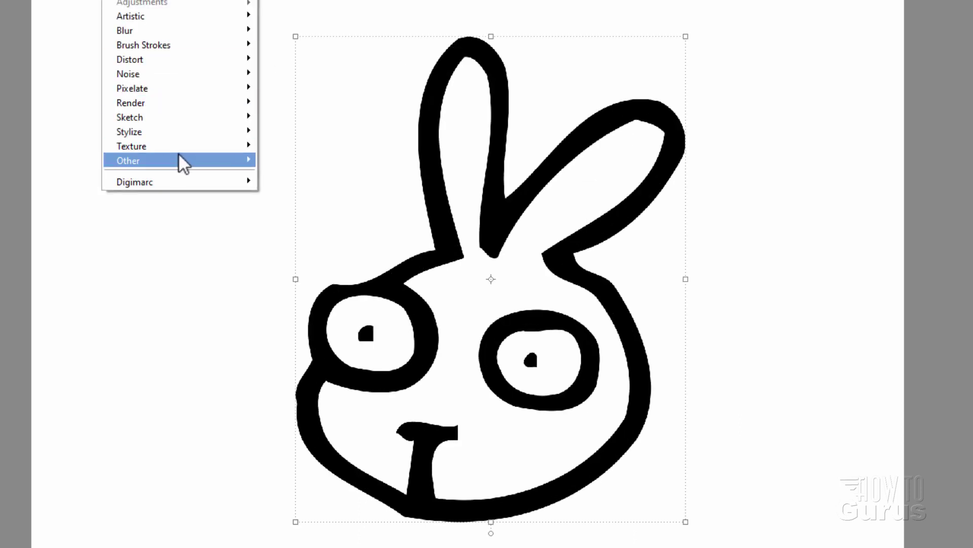
{"action": "mouse_move", "coordinate": [179, 161]}
{"action": "left_click", "coordinate": [288, 204]}
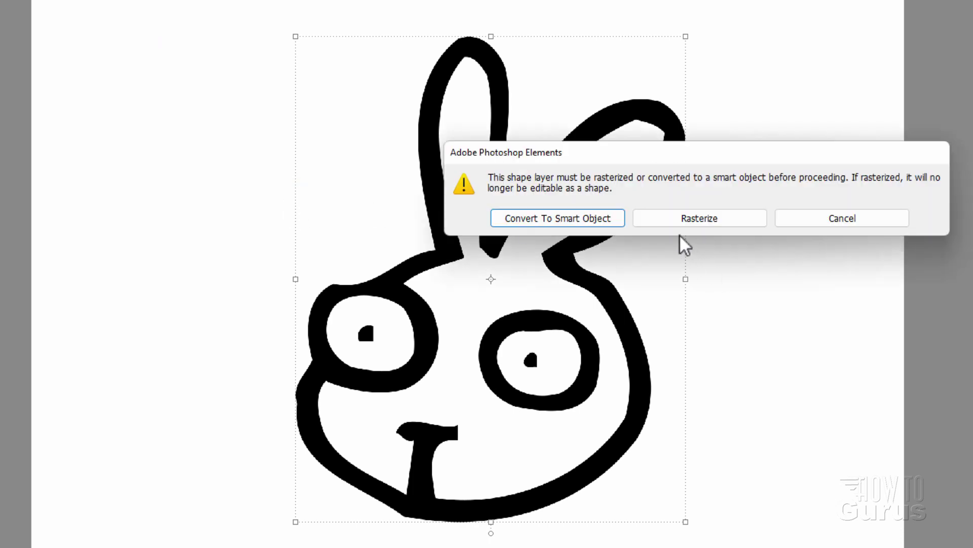
{"action": "left_click", "coordinate": [583, 216]}
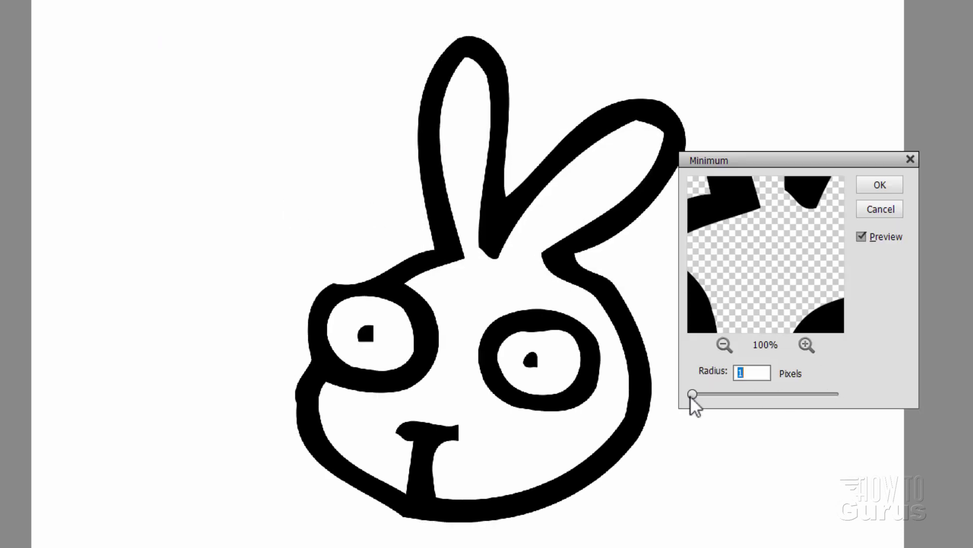
{"action": "left_click_drag", "start_coordinate": [693, 397], "coordinate": [704, 396]}
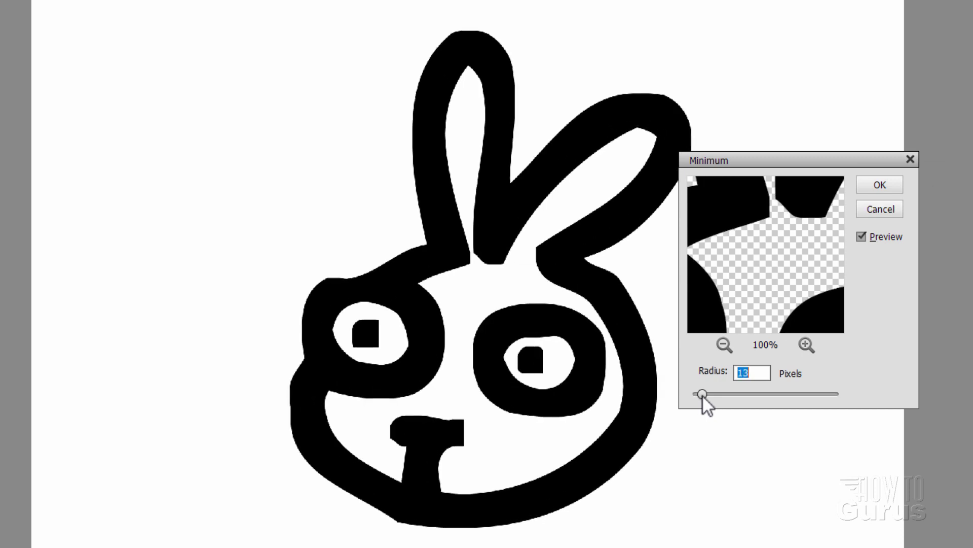
{"action": "mouse_move", "coordinate": [703, 396]}
{"action": "left_mouse_down"}
{"action": "mouse_move", "coordinate": [712, 393]}
{"action": "mouse_move", "coordinate": [688, 395]}
{"action": "left_mouse_up"}
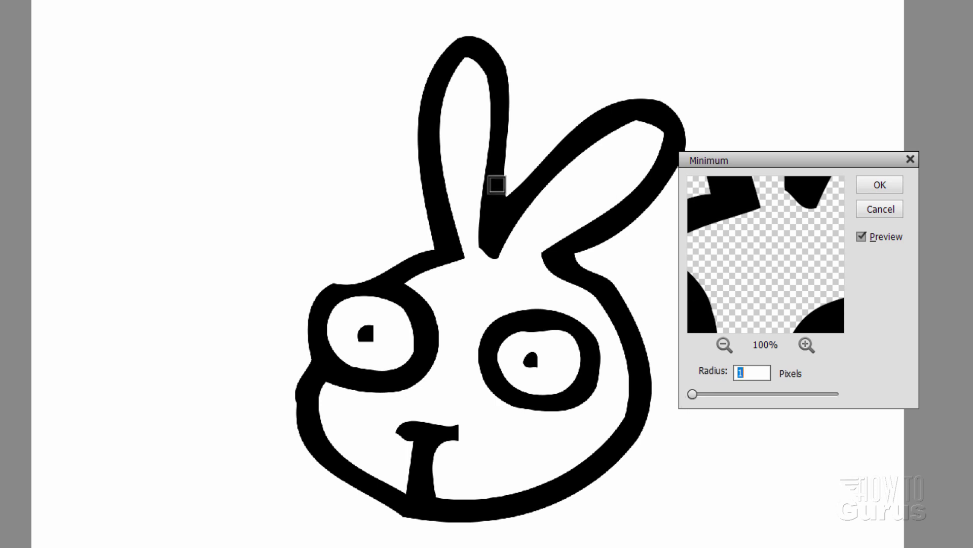
{"action": "left_click_drag", "start_coordinate": [690, 395], "coordinate": [700, 394]}
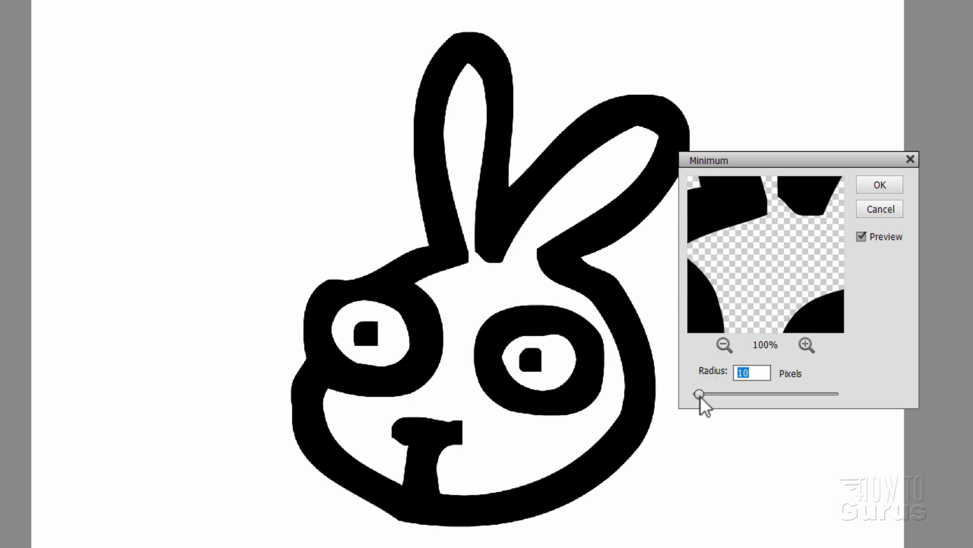
{"action": "key", "text": "Return"}
{"action": "left_click", "coordinate": [122, 0]}
{"action": "mouse_move", "coordinate": [129, 160]}
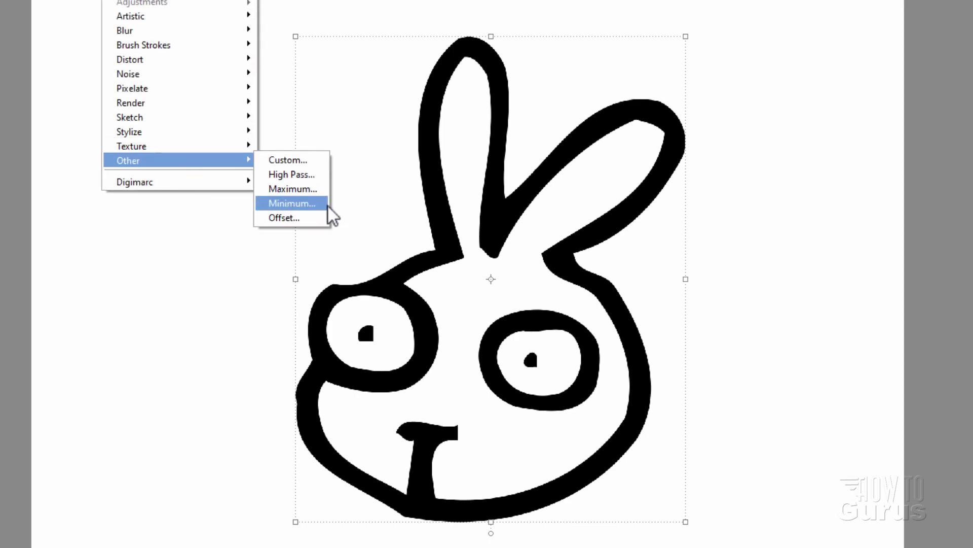
Delete the bunny, white fill and ring layers above the photo.
{"action": "key", "text": "Escape"}
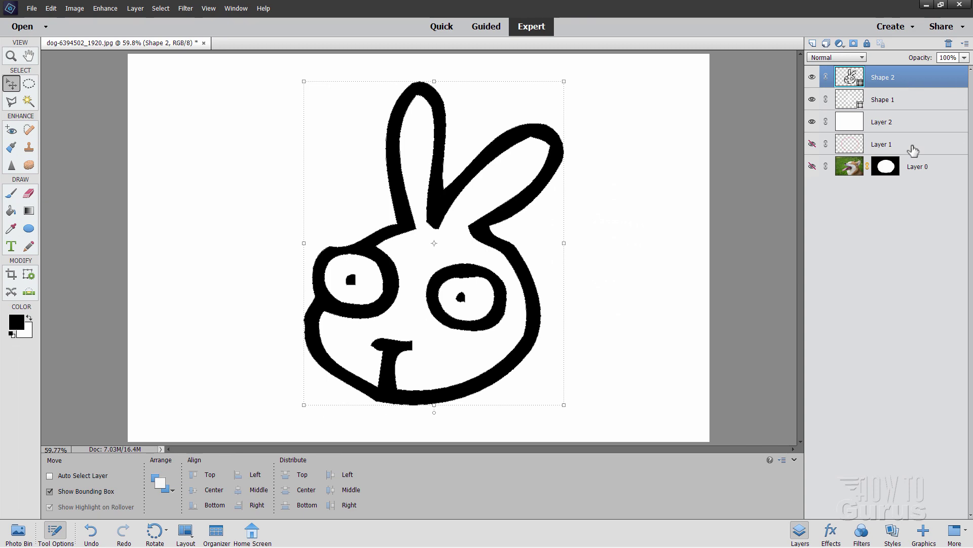
{"action": "left_click", "coordinate": [912, 151], "text": "shift"}
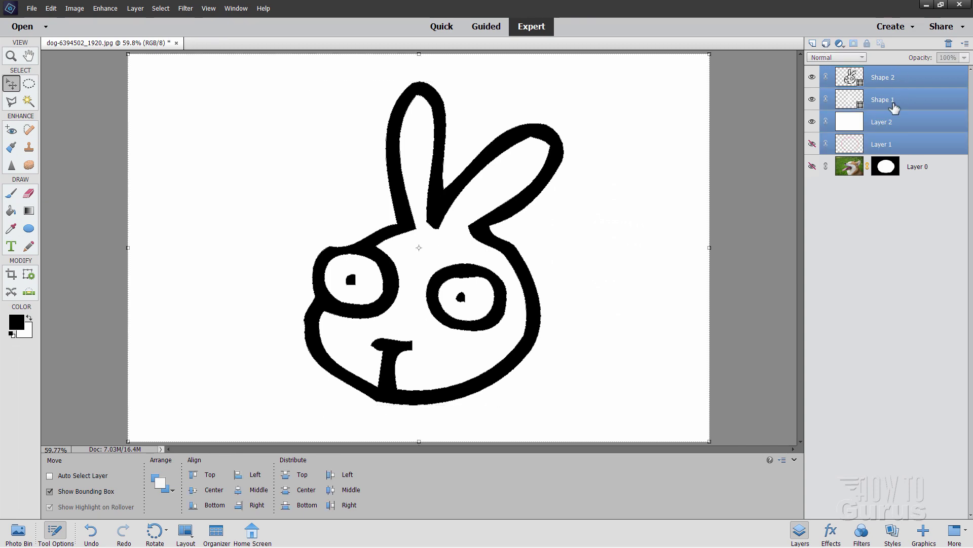
{"action": "left_click", "coordinate": [948, 44]}
{"action": "left_click", "coordinate": [456, 201]}
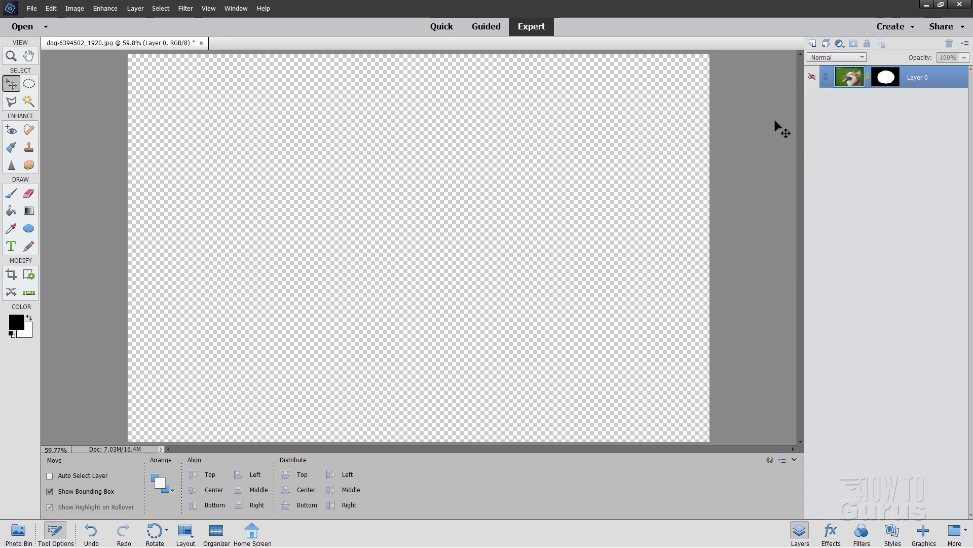
Show the corgi photo layer and delete its oval layer mask.
{"action": "left_click", "coordinate": [814, 78]}
{"action": "right_click", "coordinate": [889, 83]}
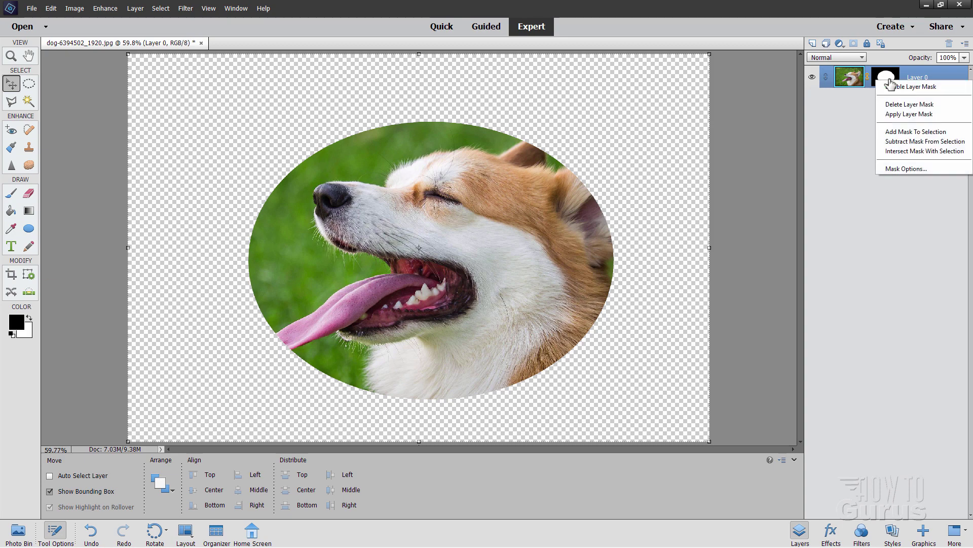
{"action": "left_click", "coordinate": [909, 104]}
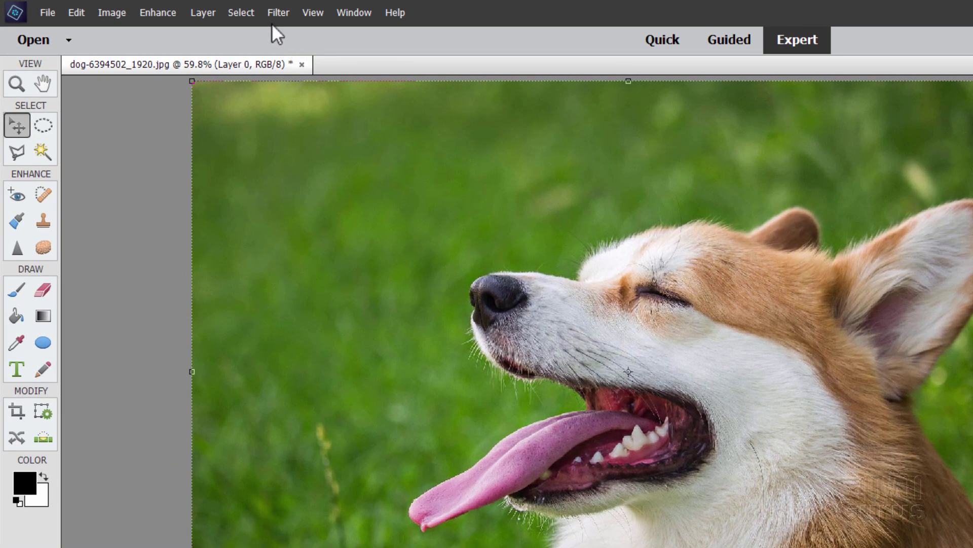
Drag the corgi photo layer down-right to expose transparent edges.
{"action": "left_click", "coordinate": [279, 13]}
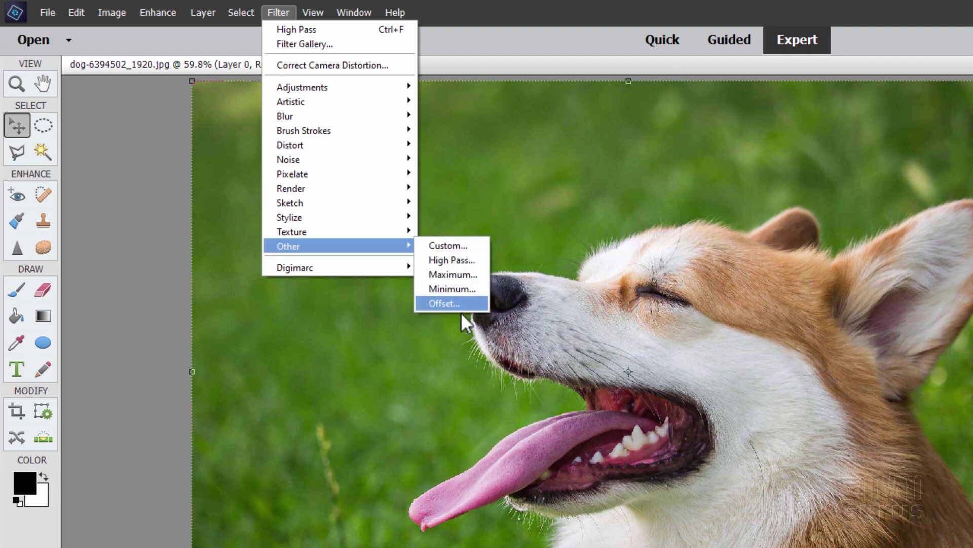
{"action": "mouse_move", "coordinate": [340, 245]}
{"action": "left_click", "coordinate": [350, 371]}
{"action": "mouse_move", "coordinate": [556, 358]}
{"action": "left_mouse_down"}
{"action": "mouse_move", "coordinate": [959, 546]}
{"action": "mouse_move", "coordinate": [652, 370]}
{"action": "left_mouse_up"}
{"action": "mouse_move", "coordinate": [771, 370]}
{"action": "left_mouse_down"}
{"action": "mouse_move", "coordinate": [514, 347]}
{"action": "mouse_move", "coordinate": [869, 365]}
{"action": "mouse_move", "coordinate": [852, 377]}
{"action": "mouse_move", "coordinate": [844, 535]}
{"action": "mouse_move", "coordinate": [804, 376]}
{"action": "mouse_move", "coordinate": [832, 398]}
{"action": "mouse_move", "coordinate": [852, 247]}
{"action": "mouse_move", "coordinate": [379, 264]}
{"action": "mouse_move", "coordinate": [434, 219]}
{"action": "mouse_move", "coordinate": [674, 355]}
{"action": "mouse_move", "coordinate": [772, 483]}
{"action": "mouse_move", "coordinate": [619, 528]}
{"action": "mouse_move", "coordinate": [825, 545]}
{"action": "mouse_move", "coordinate": [828, 531]}
{"action": "left_mouse_up"}
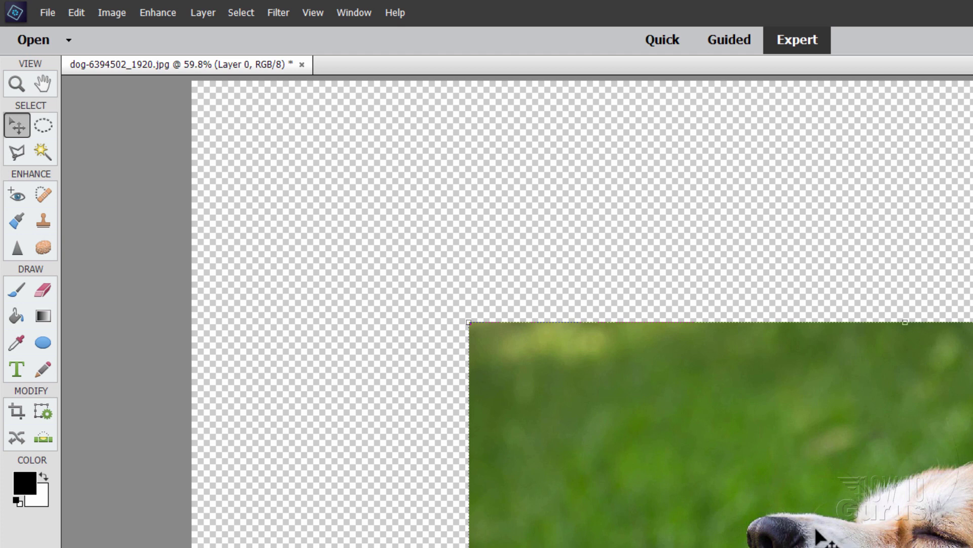
{"action": "mouse_move", "coordinate": [750, 494]}
{"action": "left_mouse_down"}
{"action": "mouse_move", "coordinate": [882, 535]}
{"action": "mouse_move", "coordinate": [826, 500]}
{"action": "mouse_move", "coordinate": [862, 522]}
{"action": "left_mouse_up"}
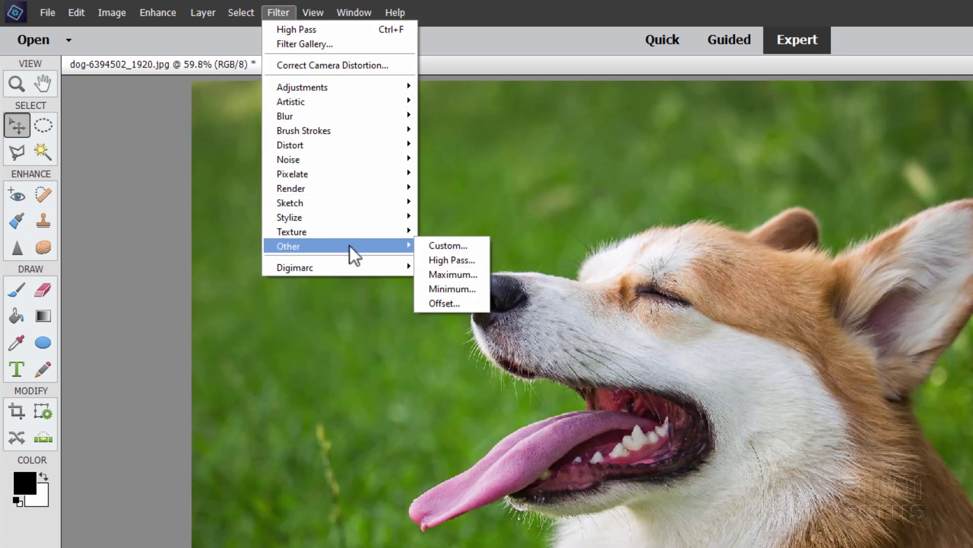
Preview Offset on the corgi photo at +1045 px horizontal and +718 px vertical.
{"action": "left_click", "coordinate": [444, 302]}
{"action": "mouse_move", "coordinate": [689, 298]}
{"action": "left_mouse_down"}
{"action": "mouse_move", "coordinate": [710, 298]}
{"action": "mouse_move", "coordinate": [692, 297]}
{"action": "left_mouse_up"}
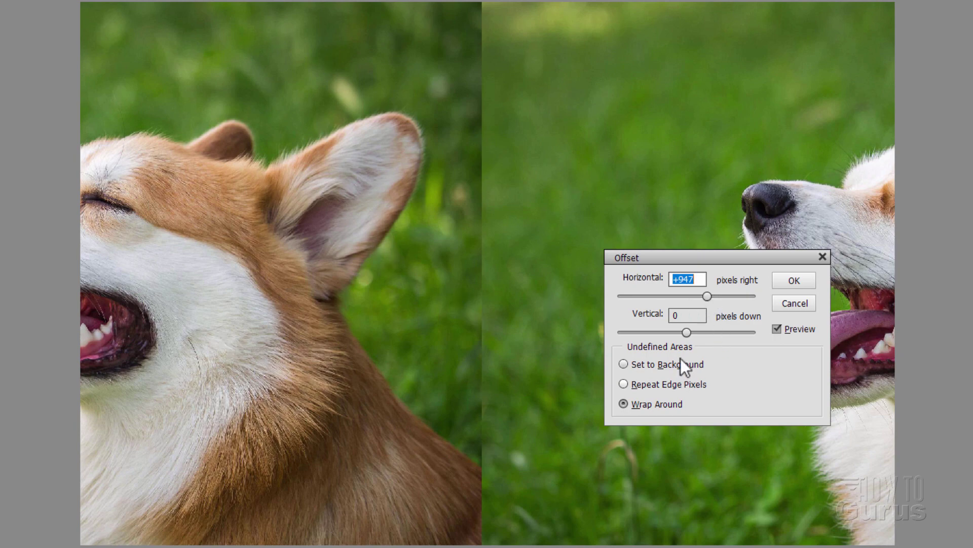
{"action": "left_click_drag", "start_coordinate": [688, 335], "coordinate": [711, 337]}
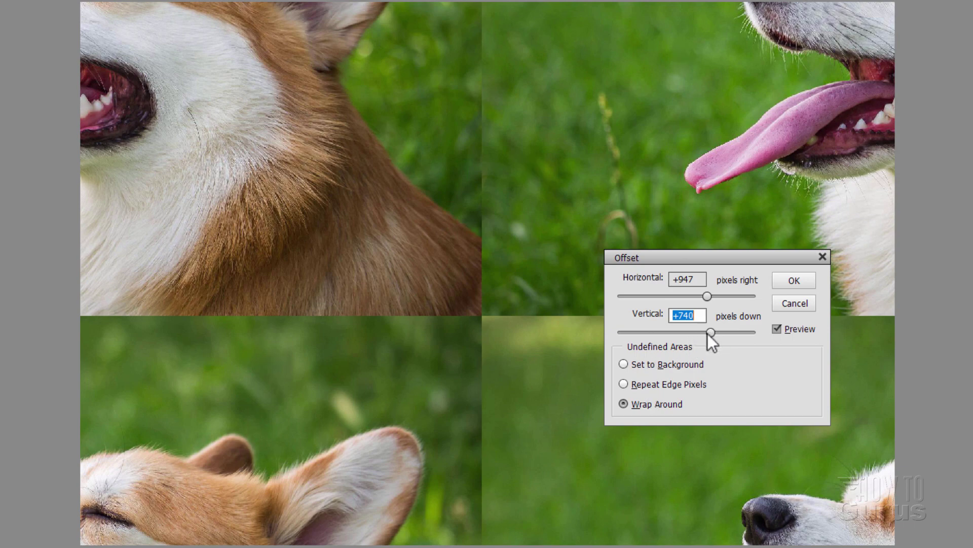
{"action": "left_click_drag", "start_coordinate": [708, 334], "coordinate": [710, 335]}
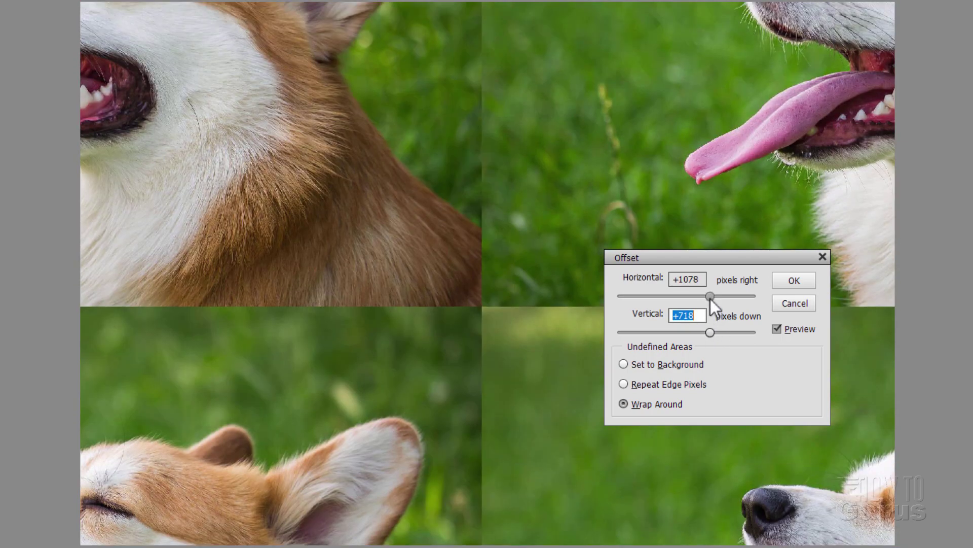
{"action": "left_click_drag", "start_coordinate": [711, 299], "coordinate": [713, 299]}
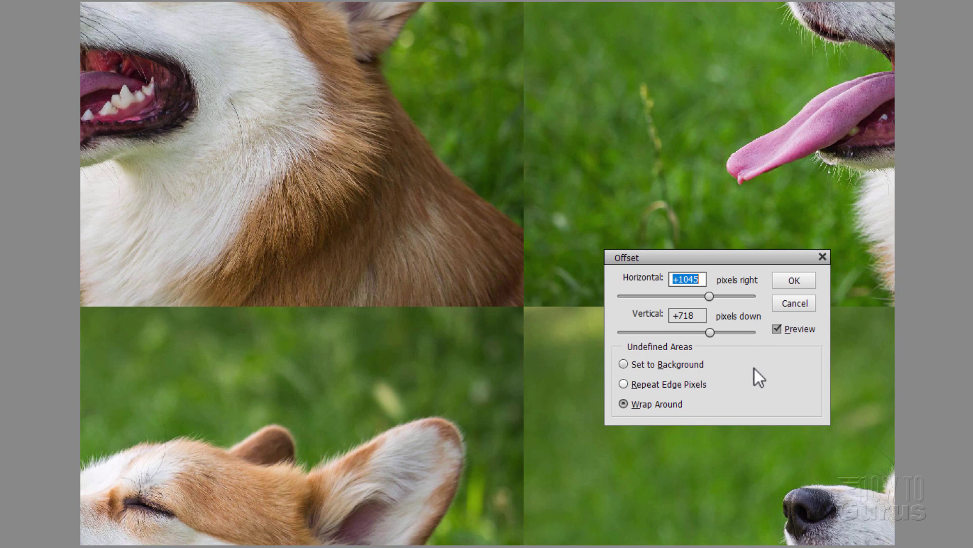
{"action": "left_click", "coordinate": [623, 364]}
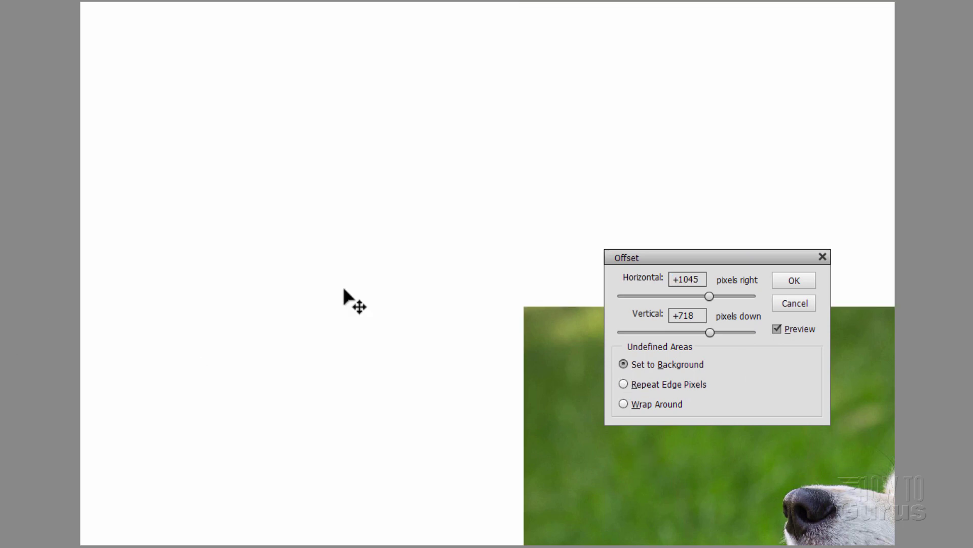
{"action": "left_click", "coordinate": [624, 384]}
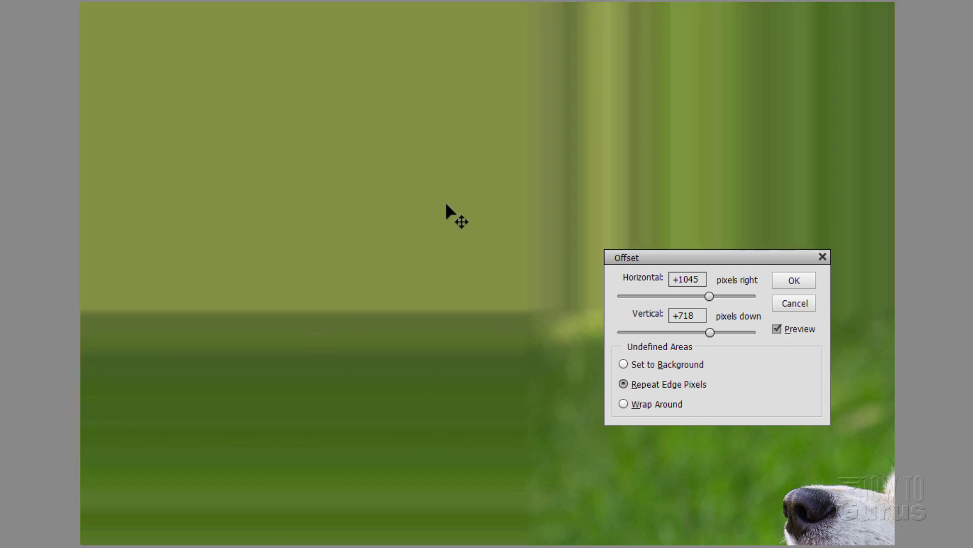
{"action": "left_click", "coordinate": [625, 405]}
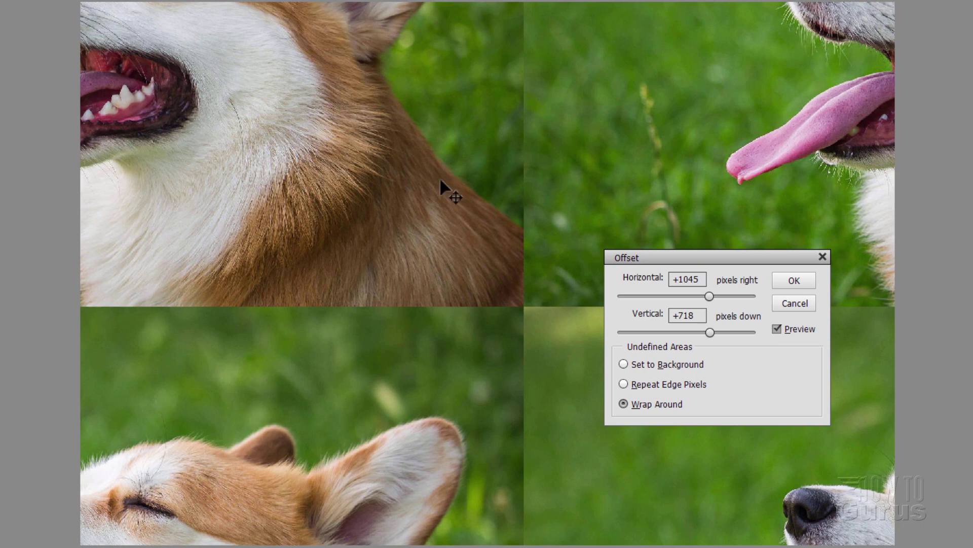
{"action": "left_click_drag", "start_coordinate": [676, 257], "coordinate": [634, 258]}
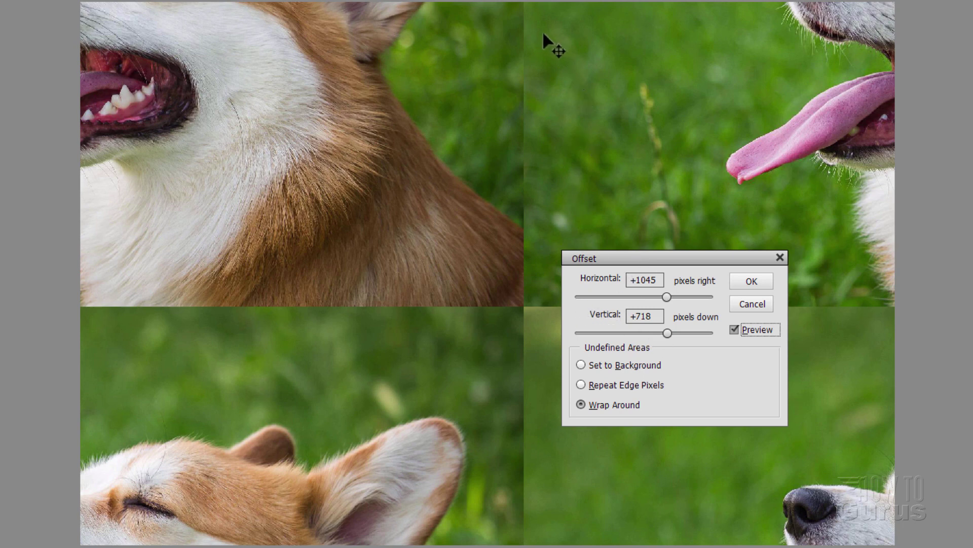
Cancel the Offset dialog to keep the corgi photo in its original, unshifted layout.
{"action": "left_click", "coordinate": [752, 306]}
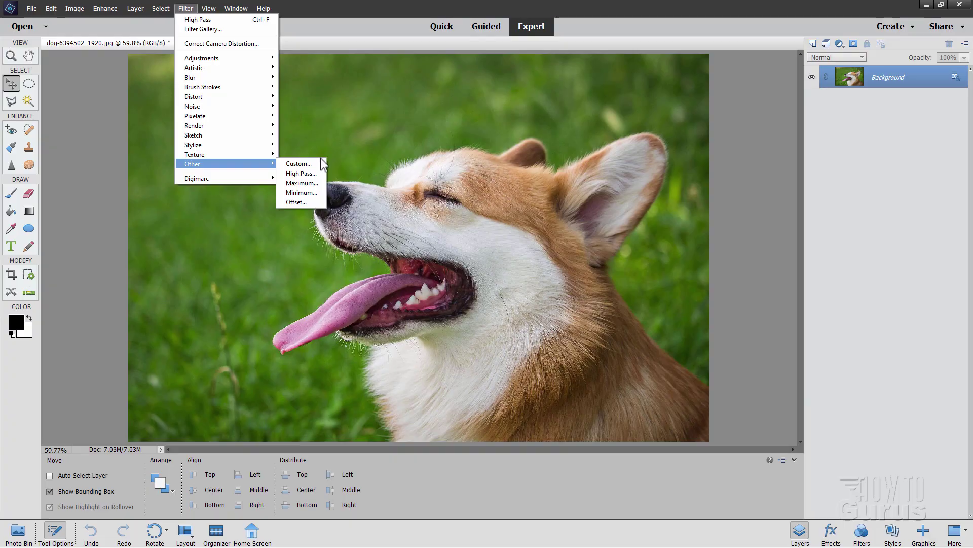